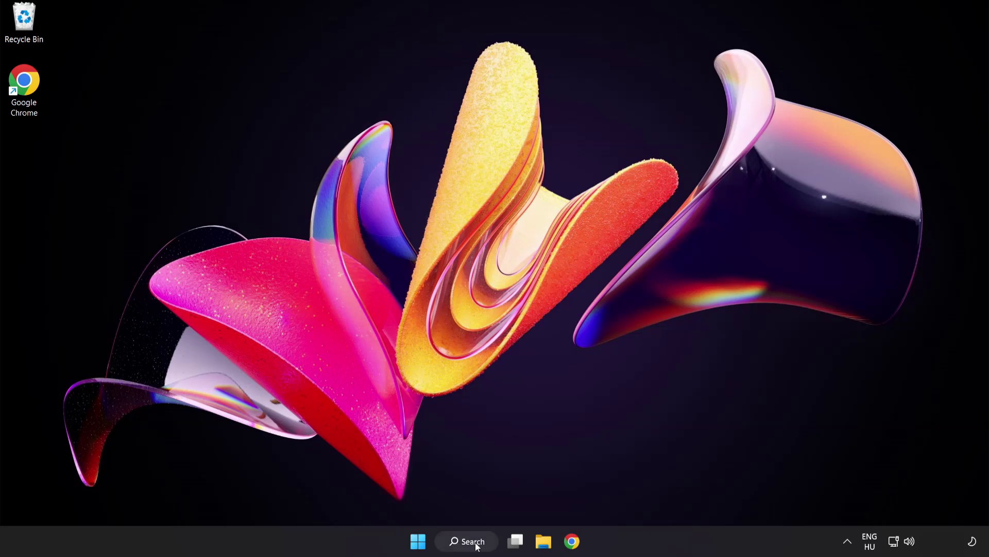
Step: Search Windows for 'device manager' to find the Device Manager control panel
click(466, 541)
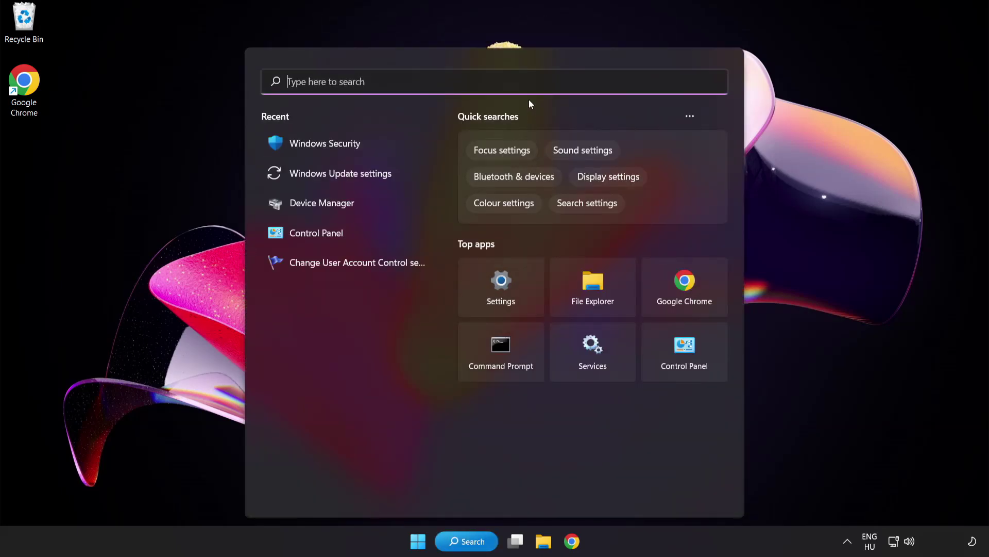
text(device manag)
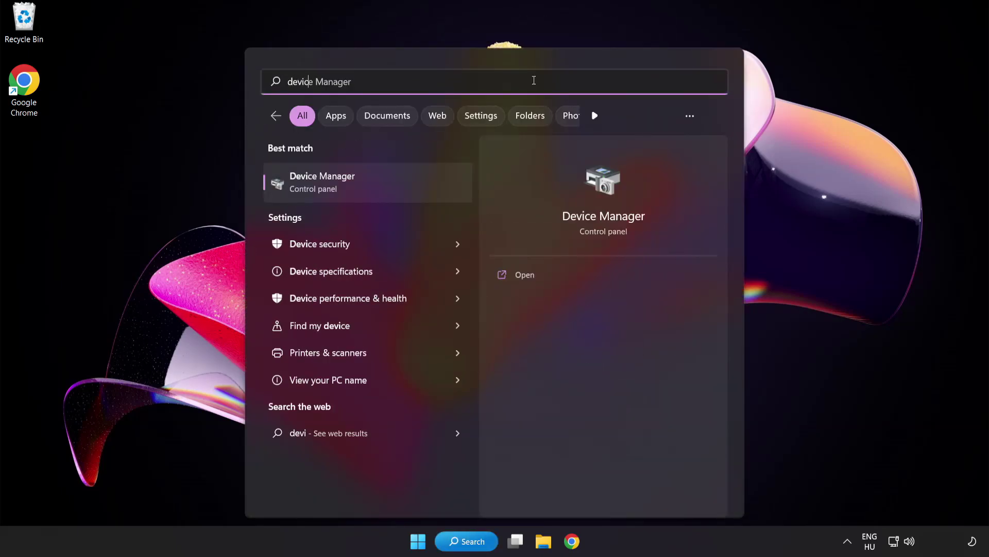
text(er)
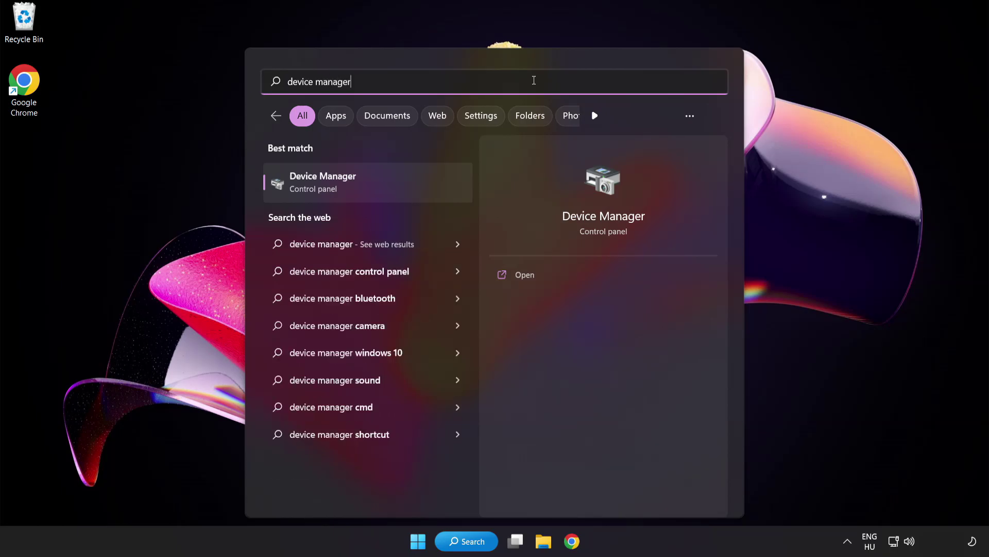
Step: Run an automatic driver search for the VMware SVGA 3D display adapter; the best driver is already installed
click(395, 186)
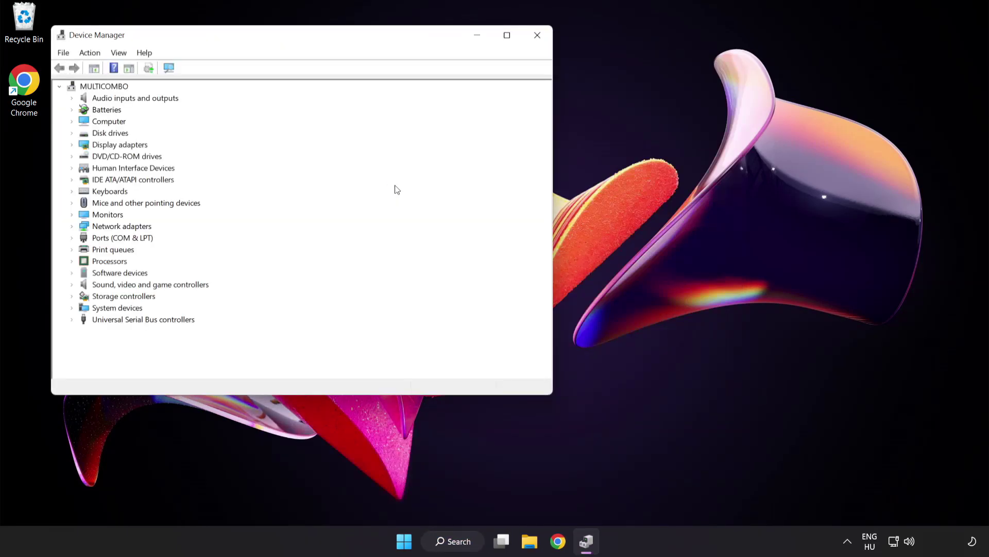
drag(318, 38, 483, 102)
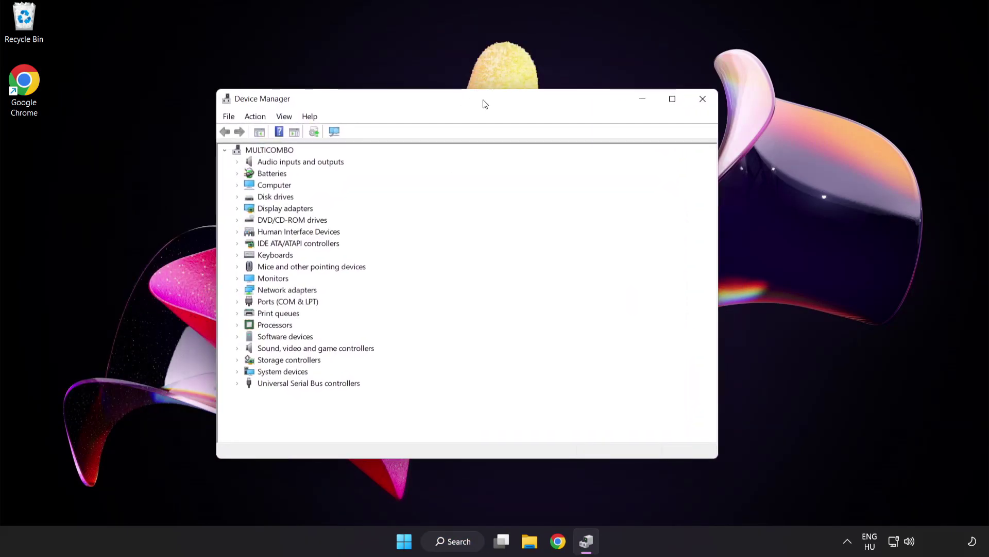
click(263, 209)
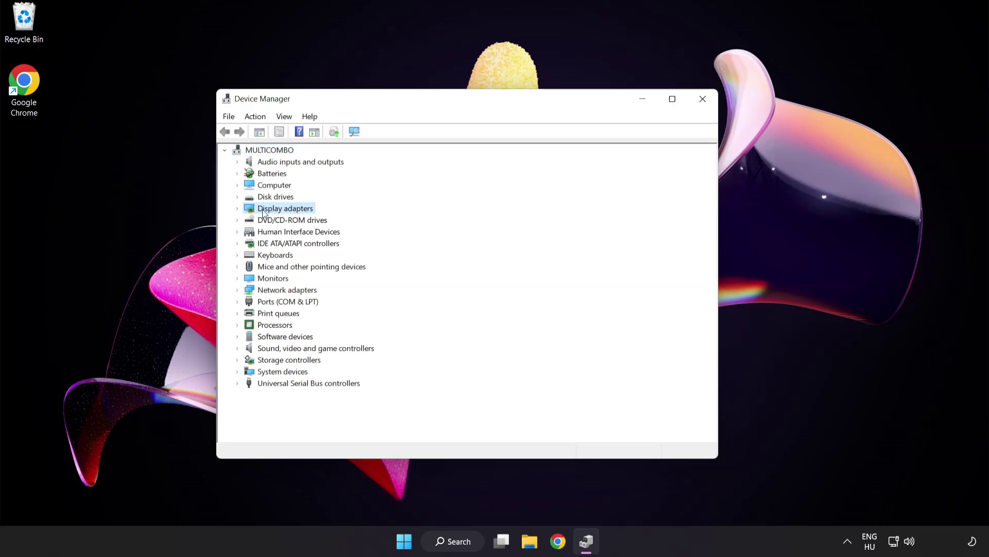
click(238, 209)
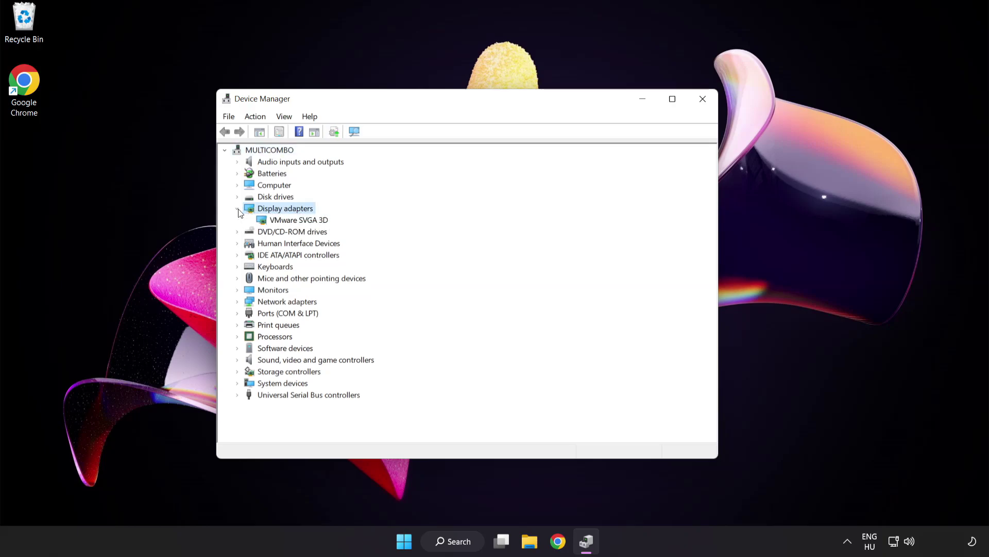
click(269, 222)
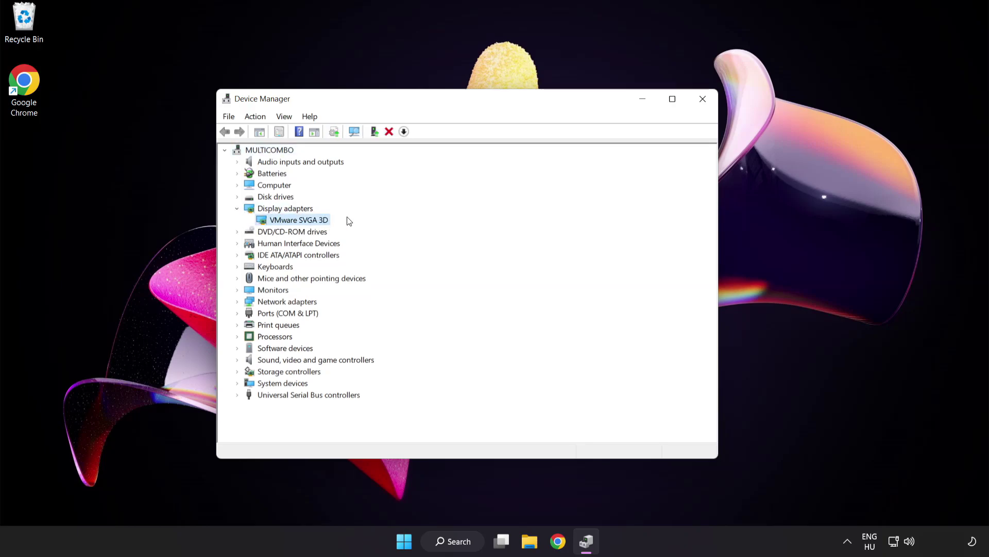
right_click(291, 220)
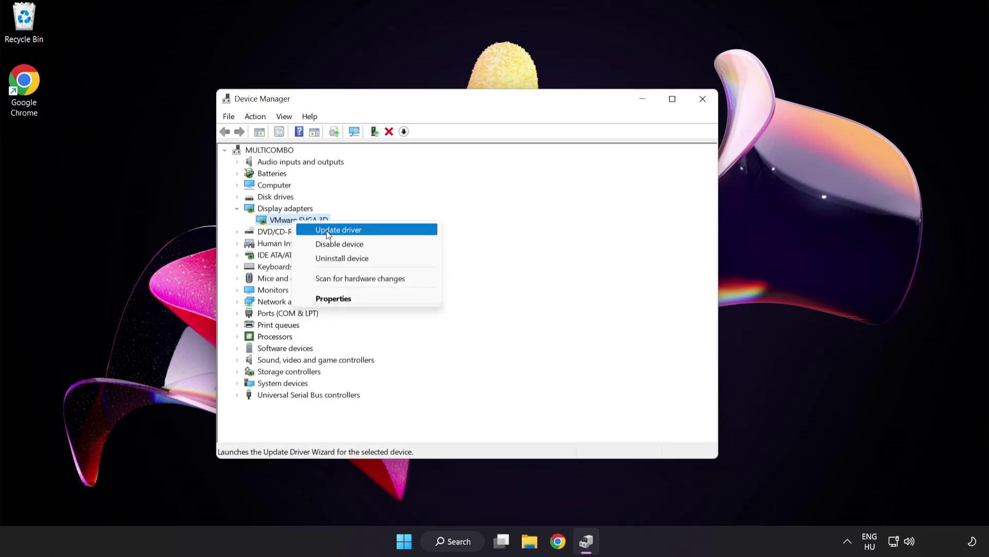
click(384, 230)
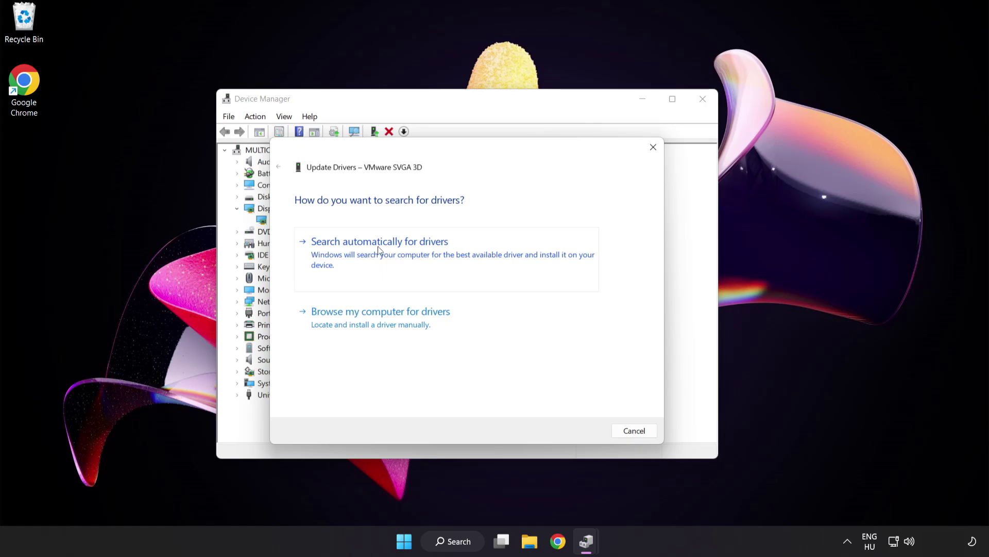
click(431, 252)
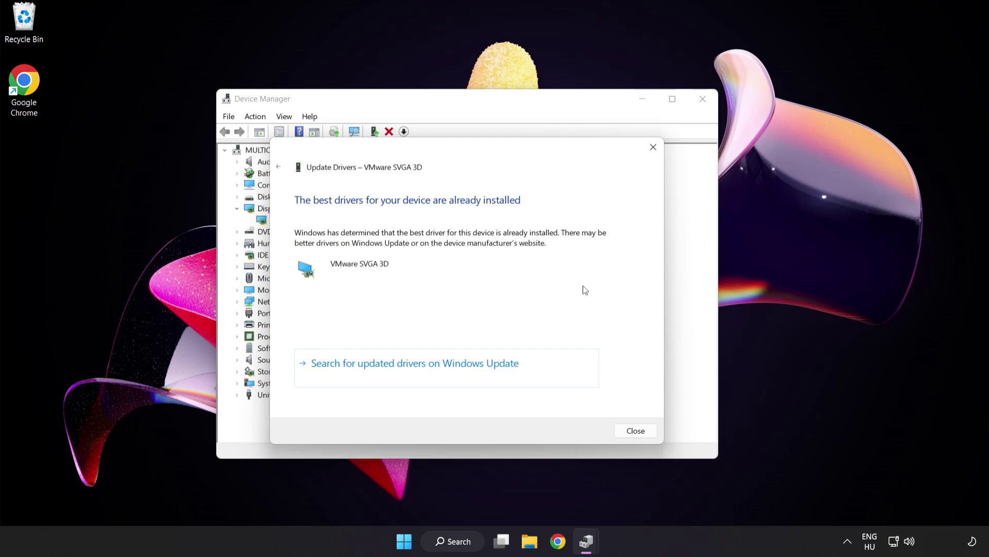
click(633, 433)
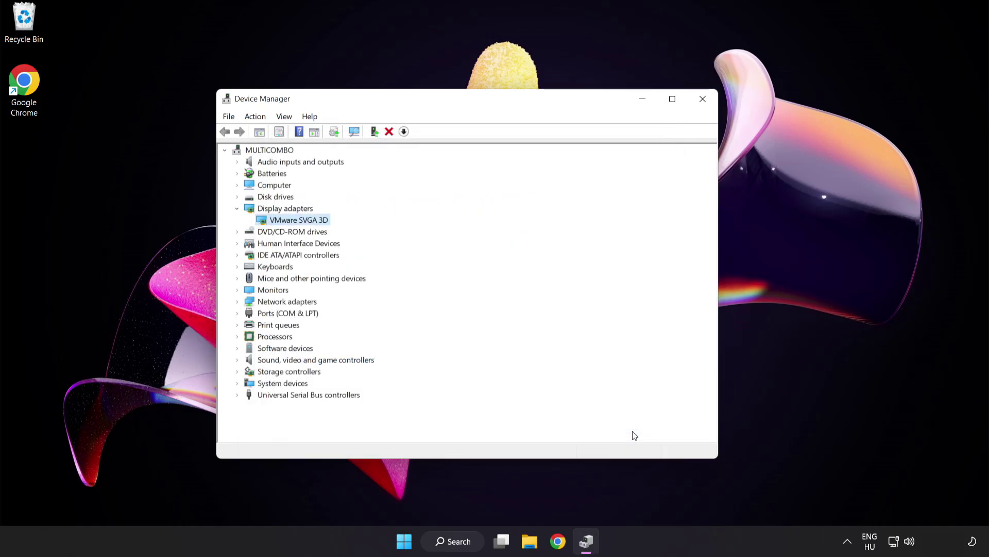
Step: Close Device Manager and run a Windows Update check, which reports 'You're up to date'
click(702, 102)
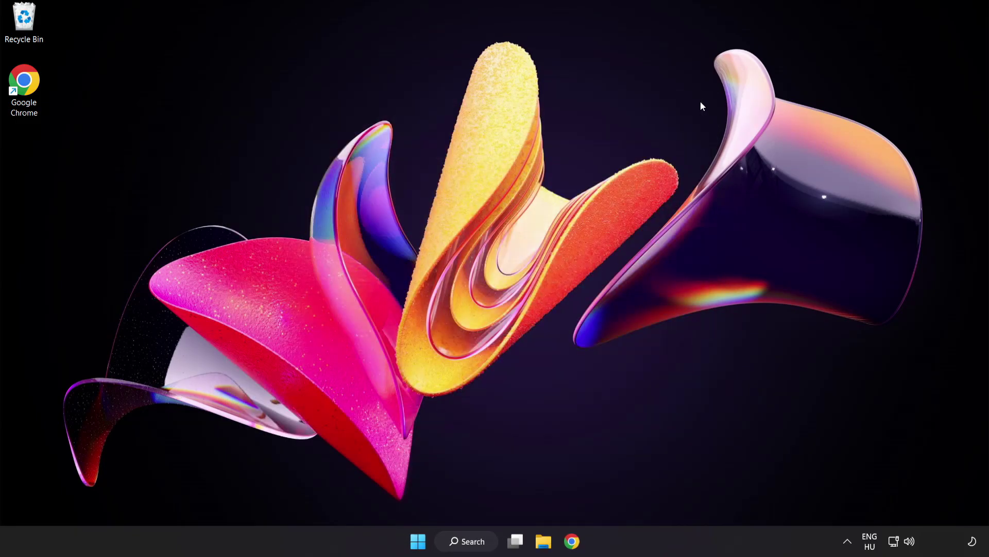
click(479, 543)
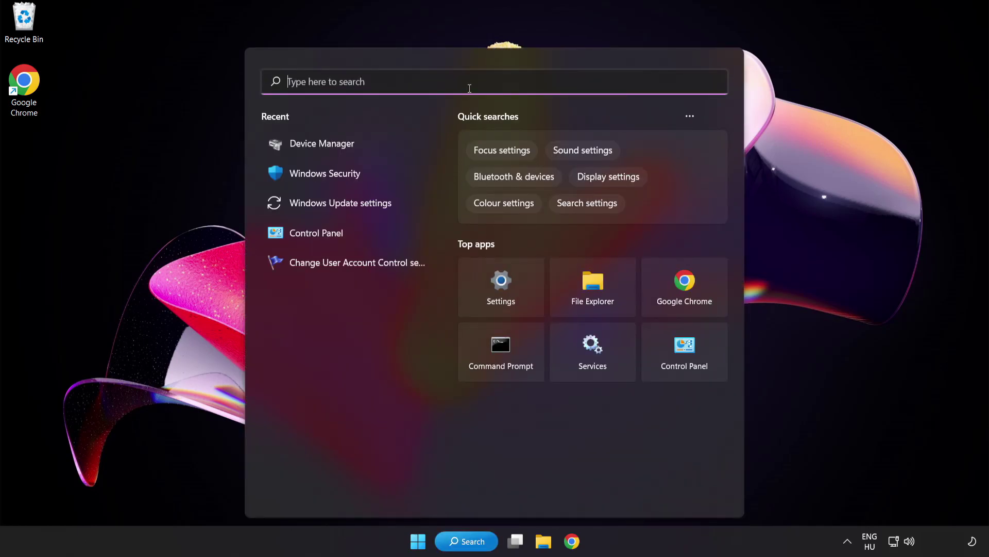
text(update)
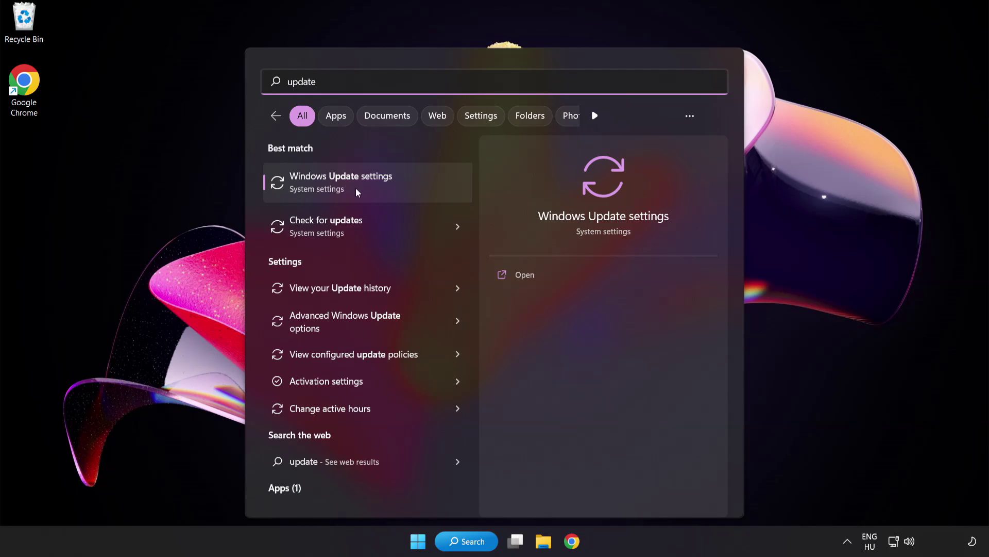
click(378, 190)
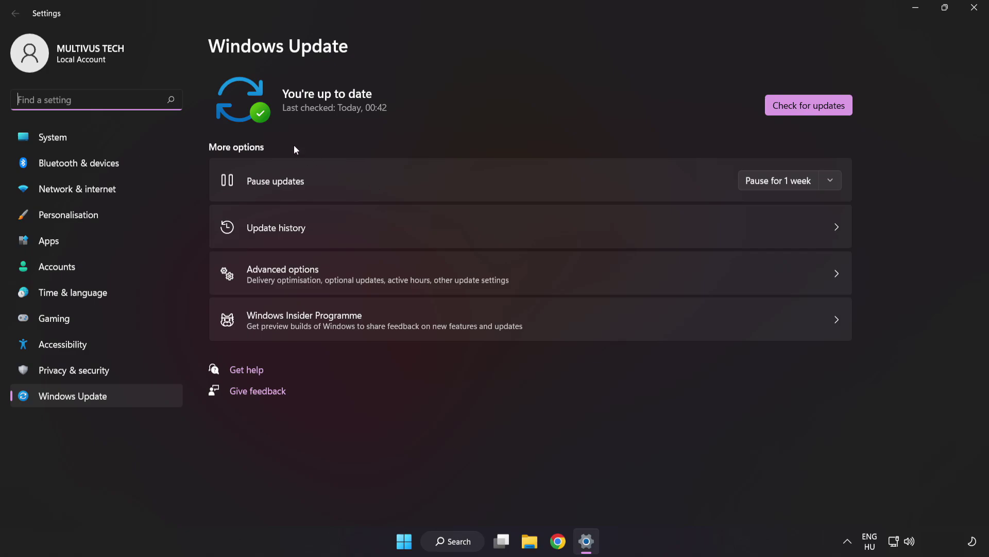
click(806, 112)
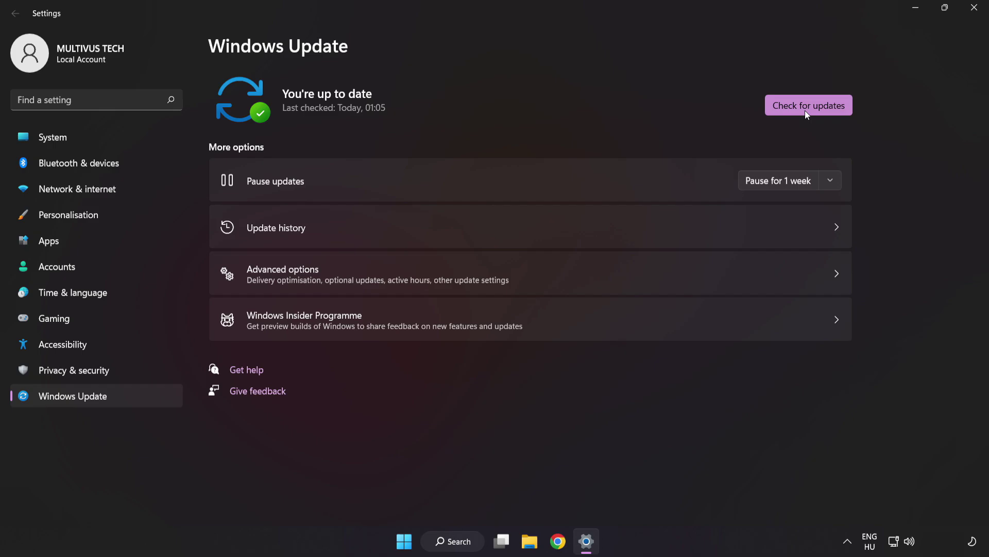
Step: Close Settings and bring up the options for YOUR NOT WORKING GAME in Steam's Library
click(973, 8)
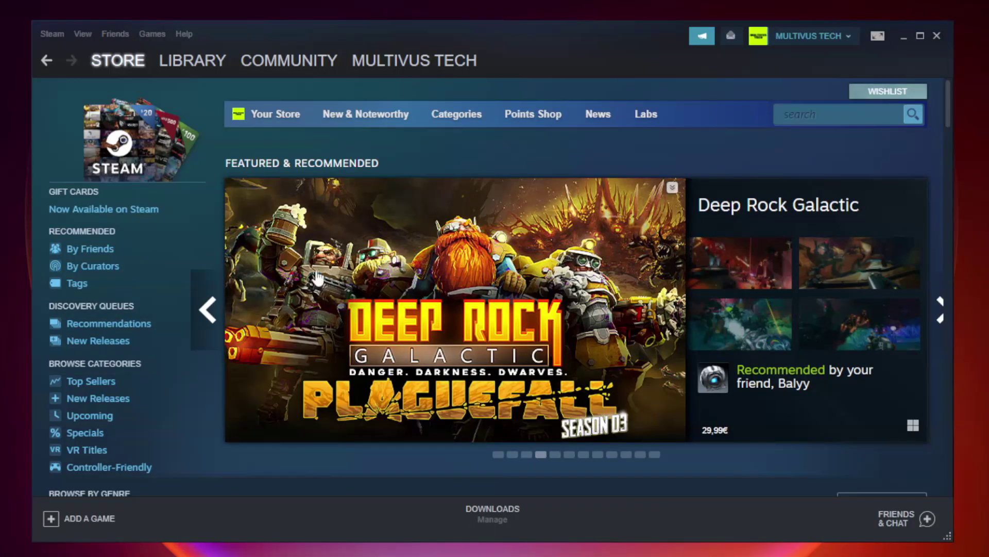
mouse_move(217, 58)
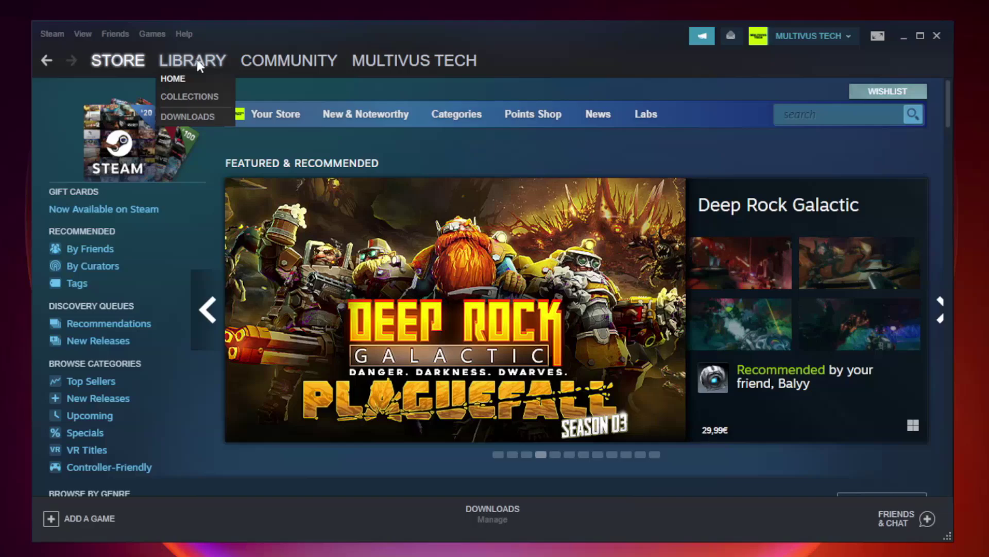
click(200, 66)
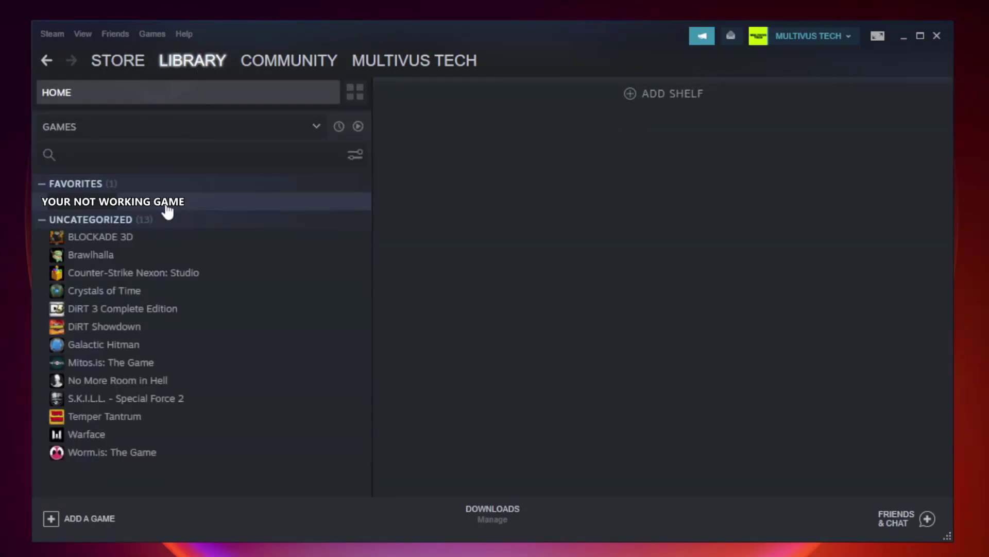
right_click(214, 206)
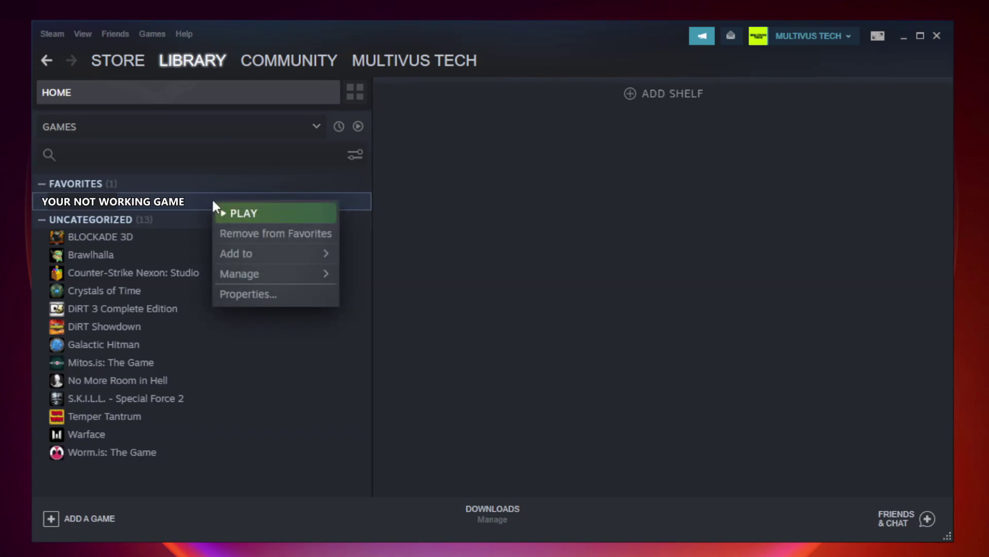
Step: Verify the integrity of the game's local files, validating all 9192 files
click(274, 294)
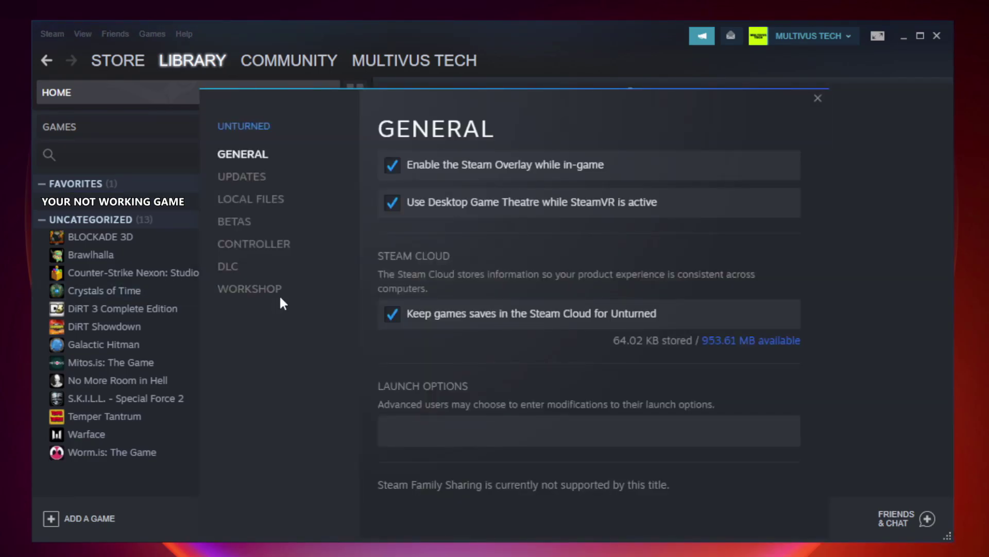
click(263, 203)
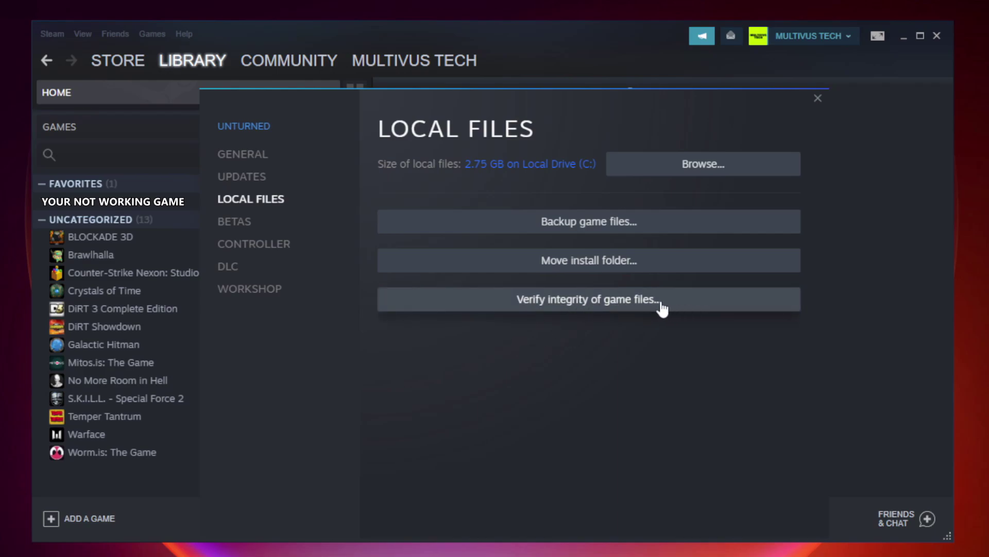
click(599, 310)
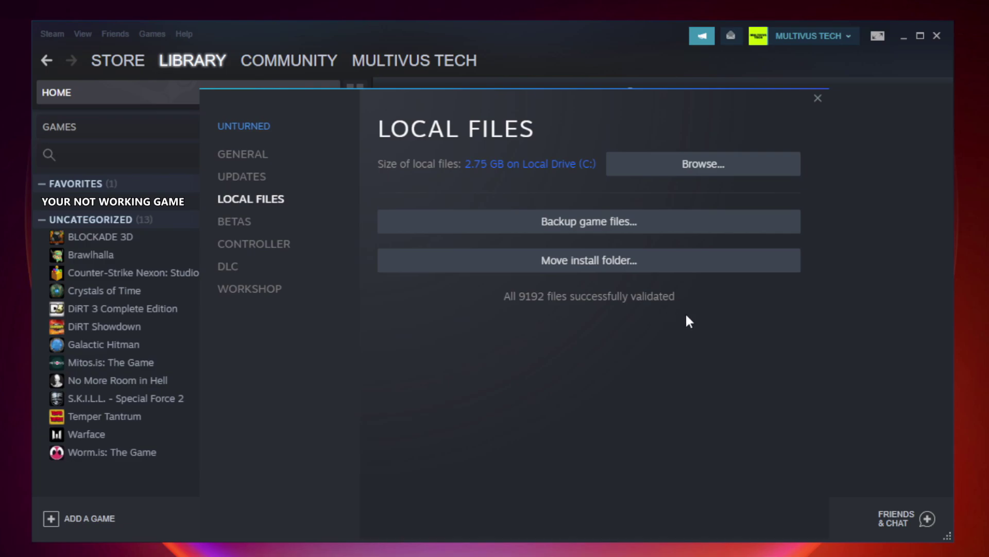
Step: Open the Properties of the YOUR NOT WORKING GAME shortcut in its install folder
click(705, 173)
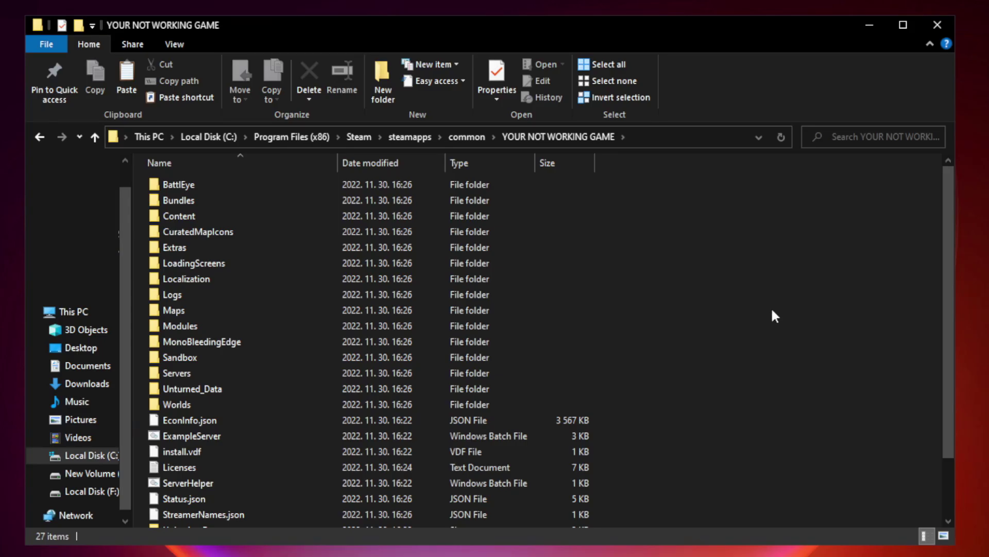
drag(950, 273, 951, 358)
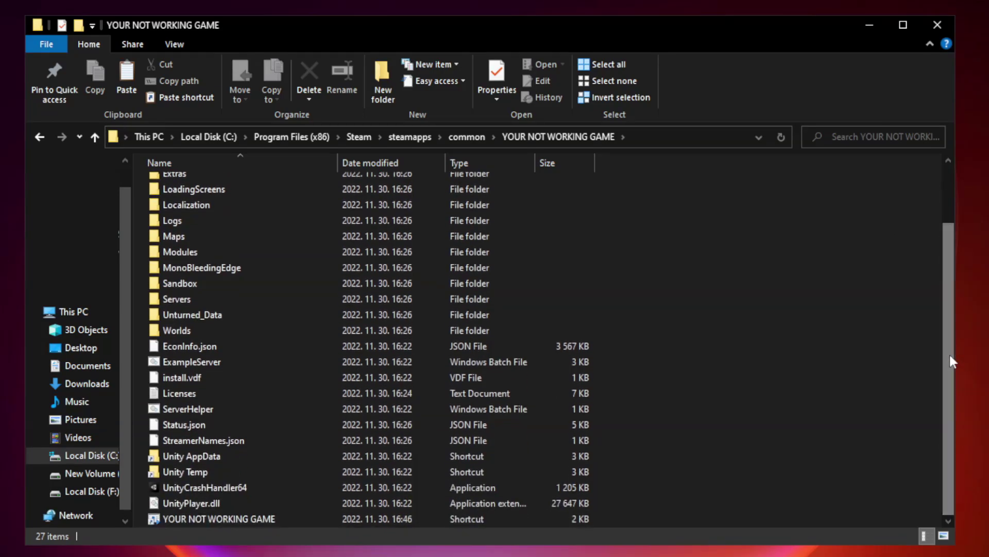
click(384, 519)
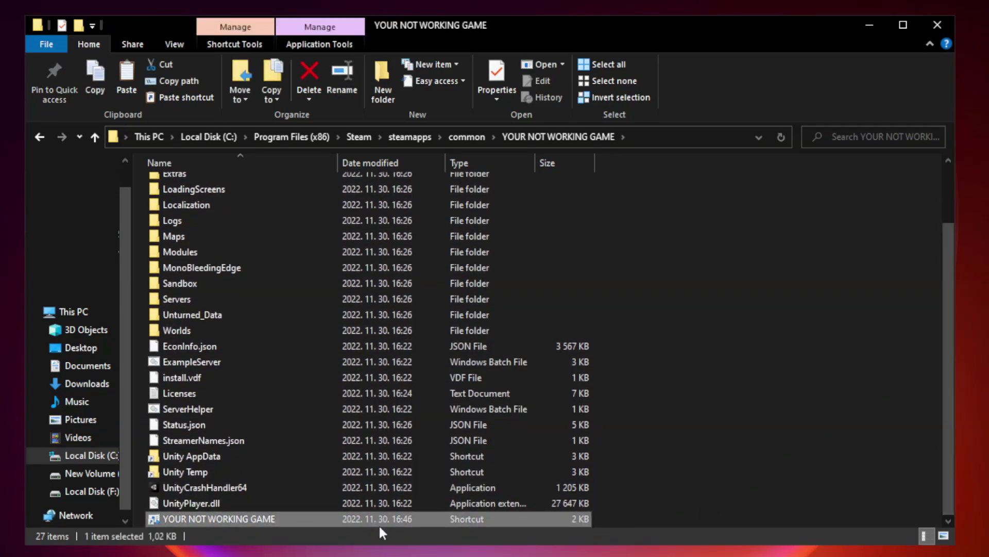
right_click(336, 522)
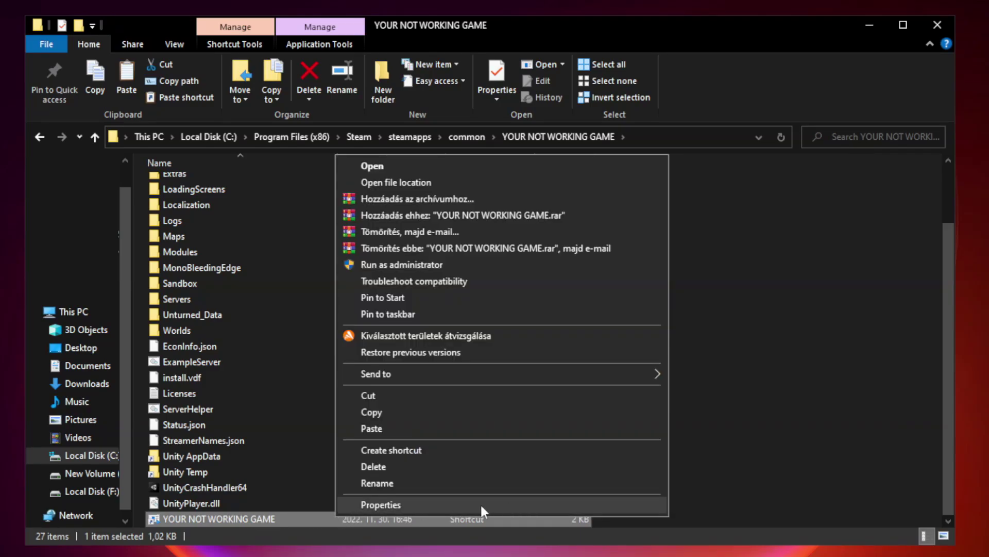
click(498, 508)
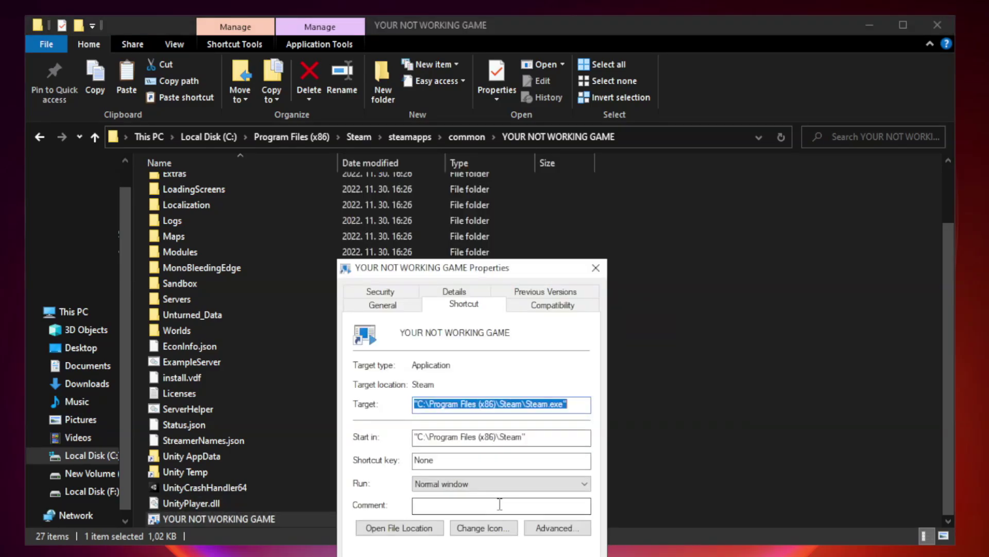
drag(494, 280, 495, 118)
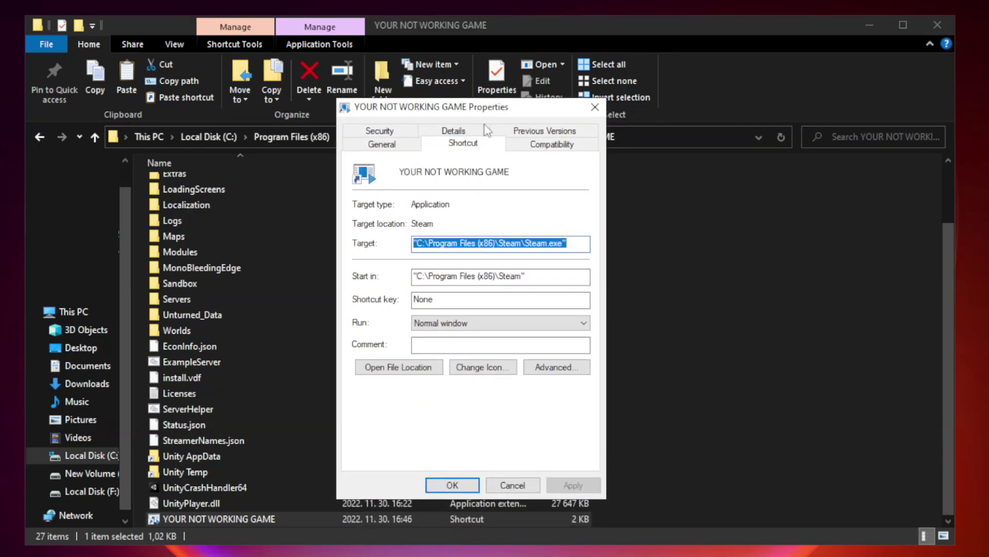
Step: Set the shortcut to Windows 8 compatibility mode, run as administrator, fullscreen optimizations disabled, and apply
click(550, 146)
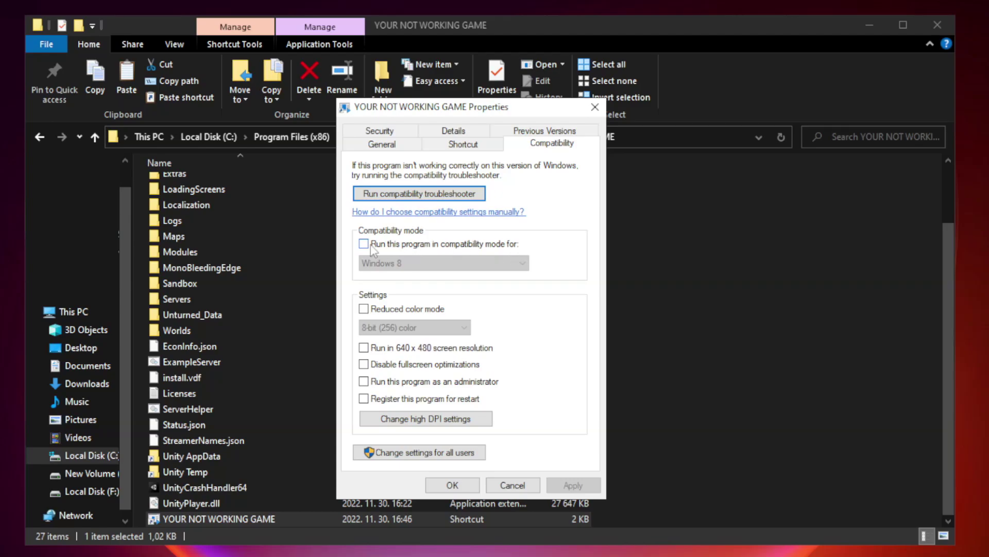
click(393, 246)
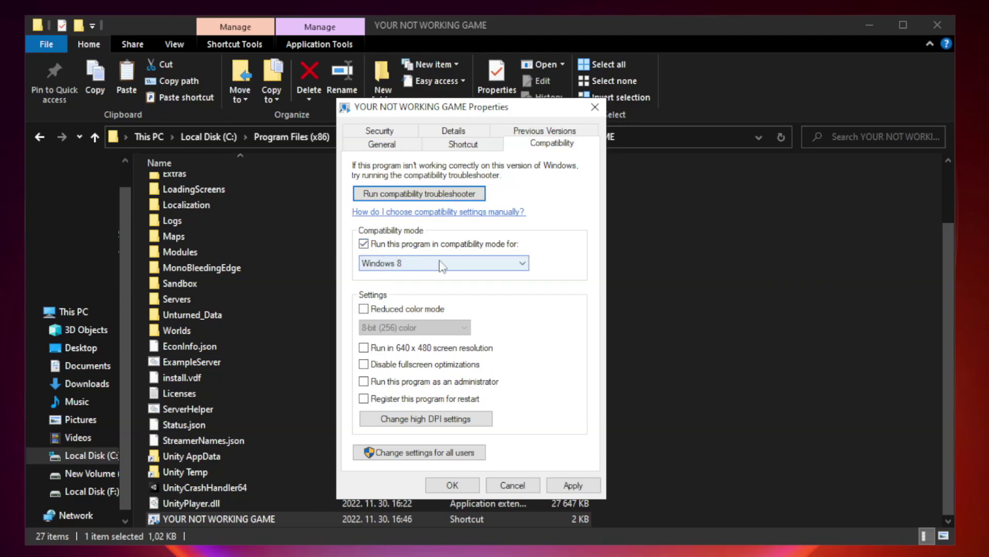
click(417, 262)
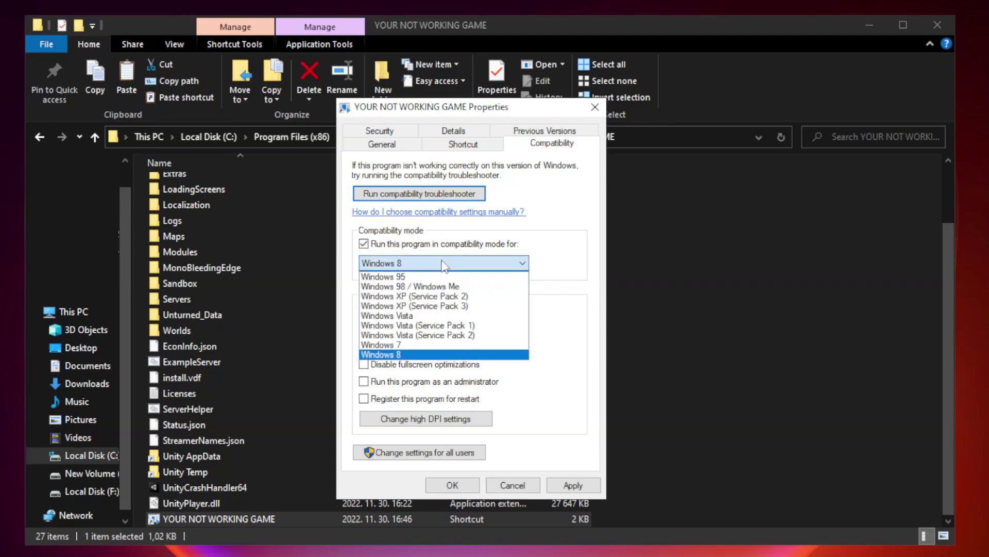
click(418, 355)
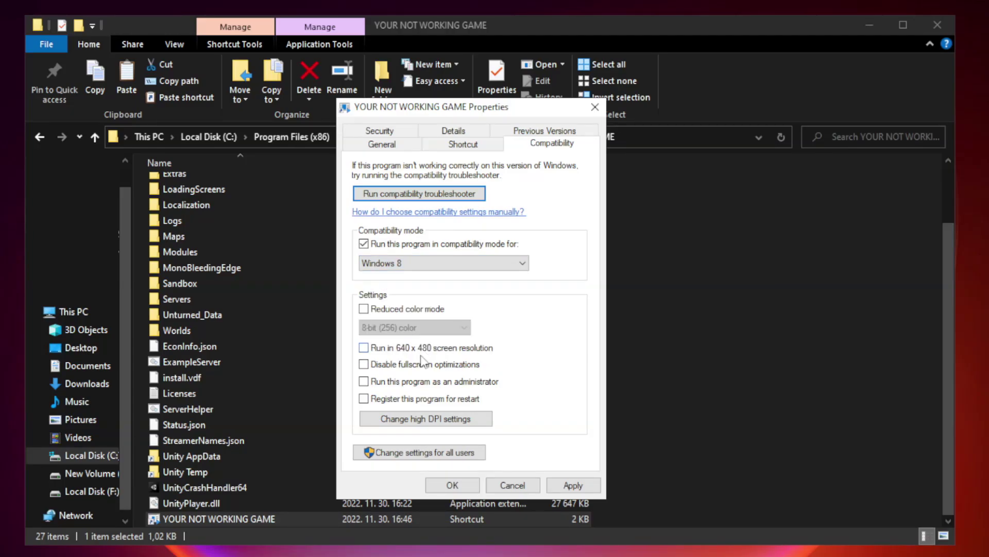
click(387, 369)
click(571, 485)
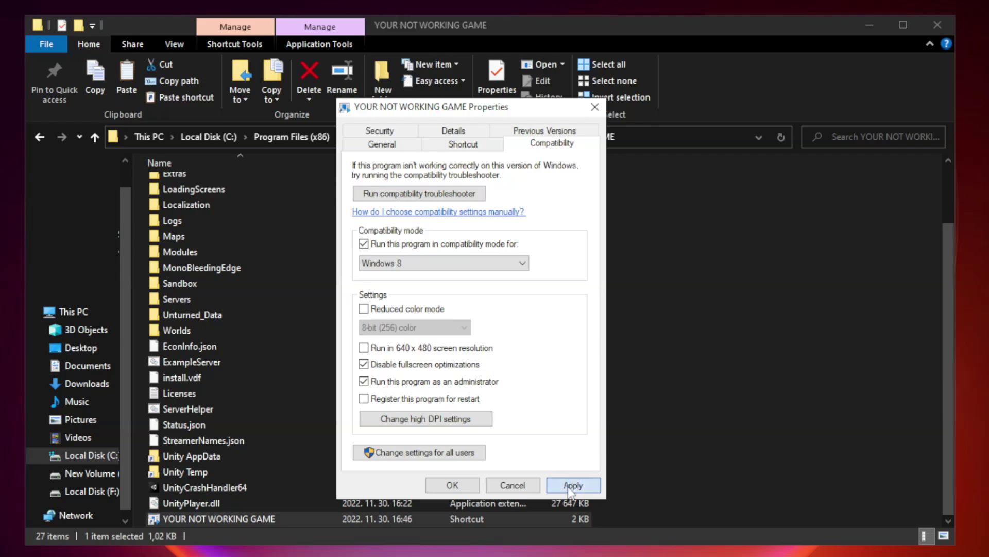
click(452, 486)
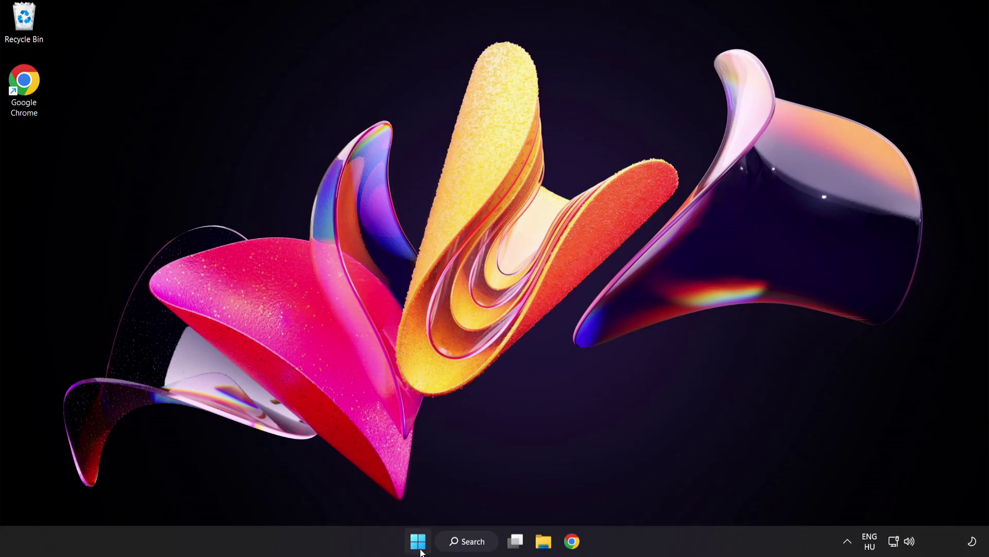
Step: Disable Cortana, Phone Link, Terminal and Windows Security notification icon as startup apps in Task Manager
right_click(421, 545)
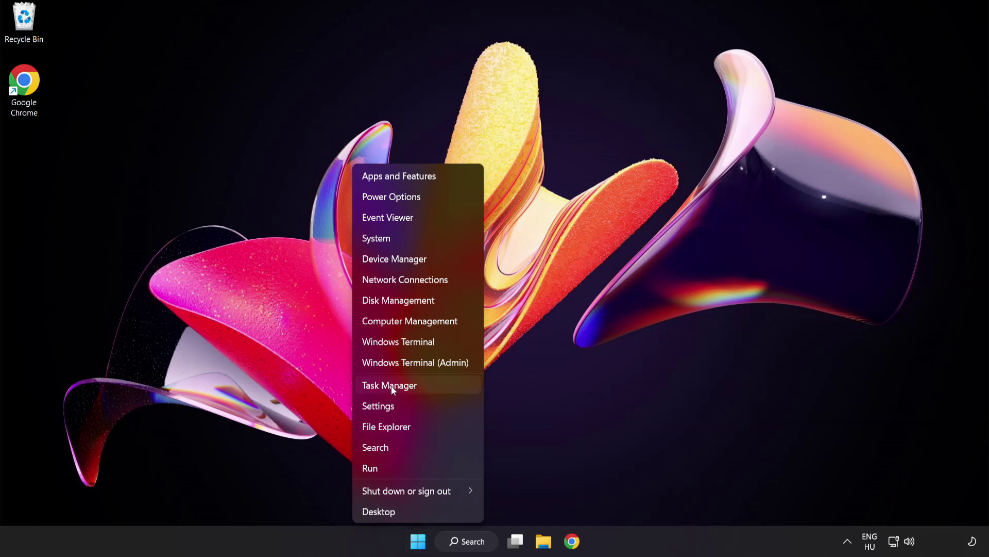
click(430, 389)
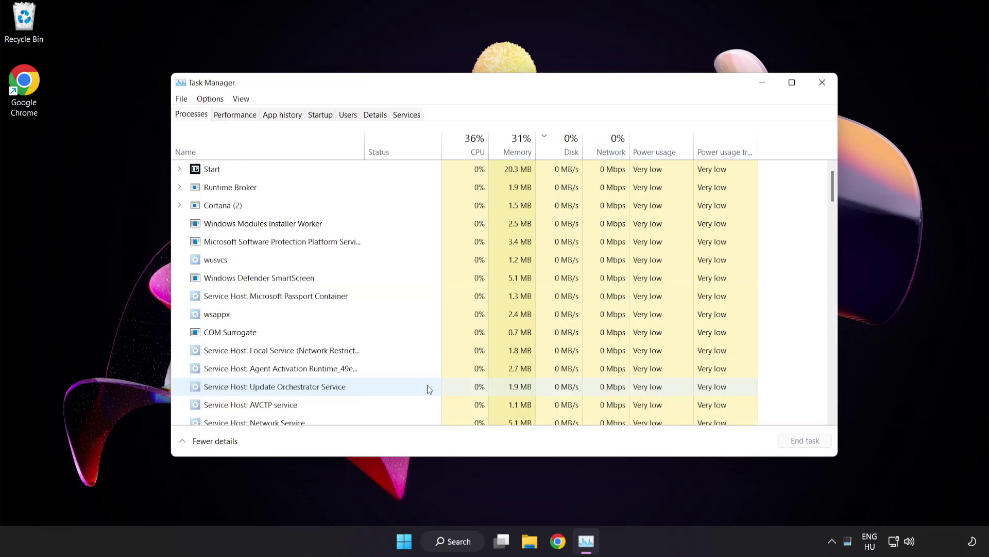
click(328, 119)
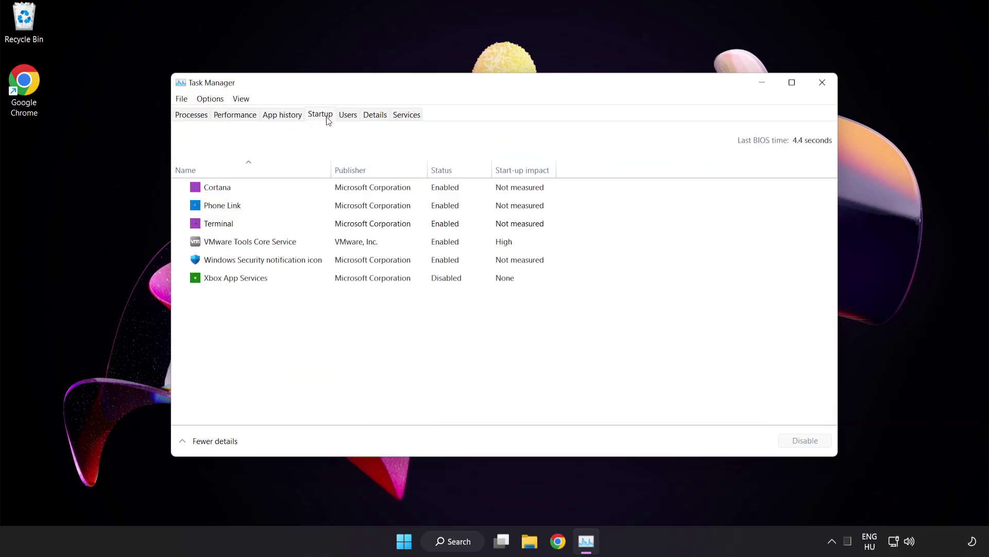
click(329, 192)
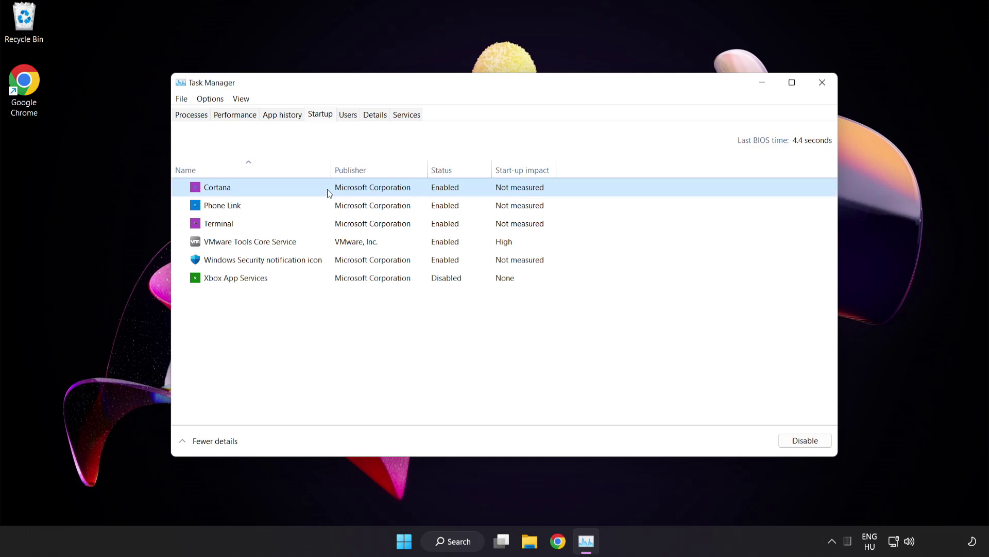
click(807, 441)
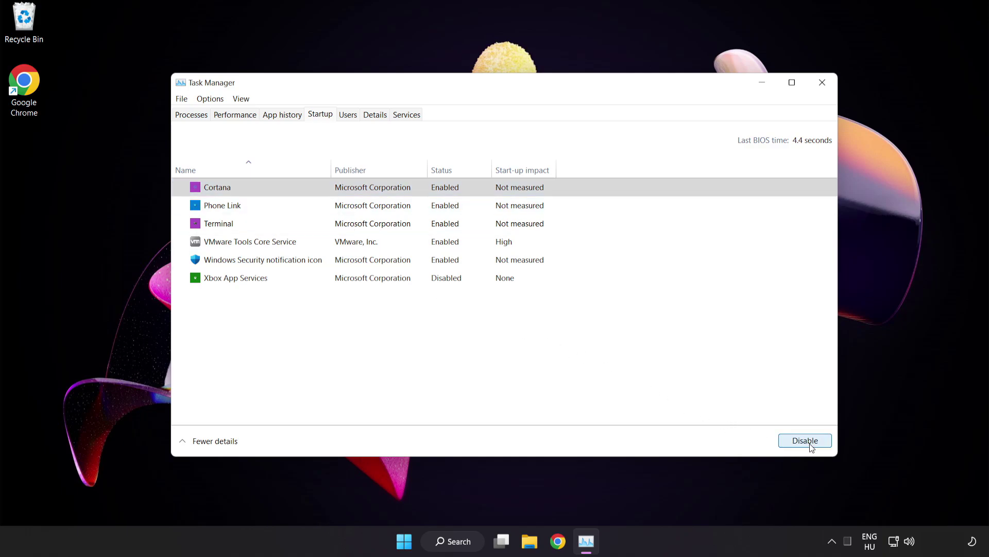
click(305, 204)
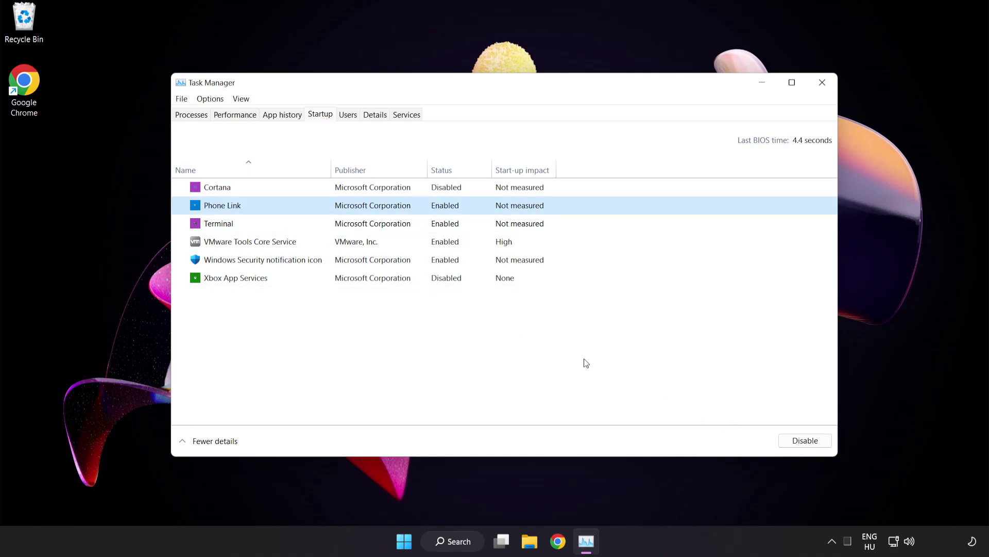
click(802, 442)
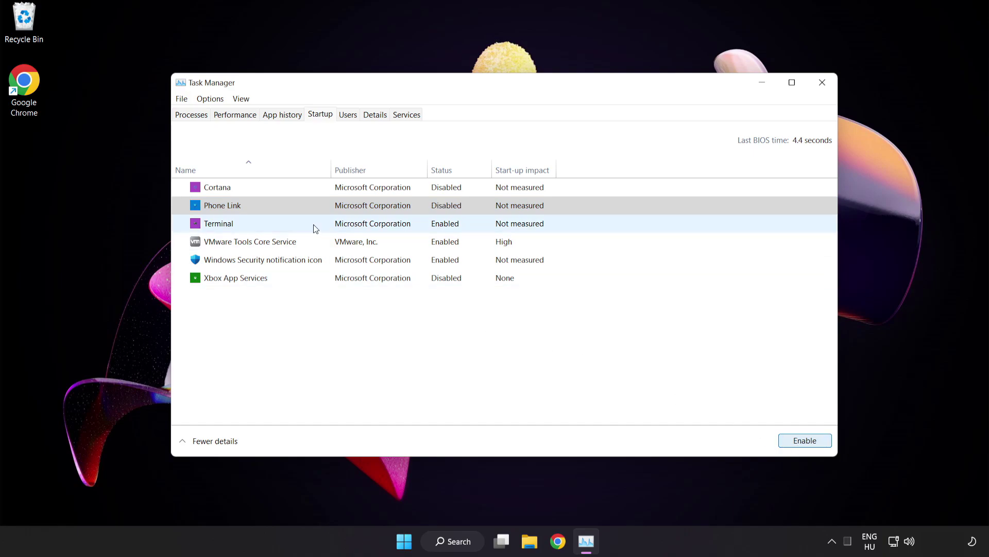
click(314, 225)
click(805, 440)
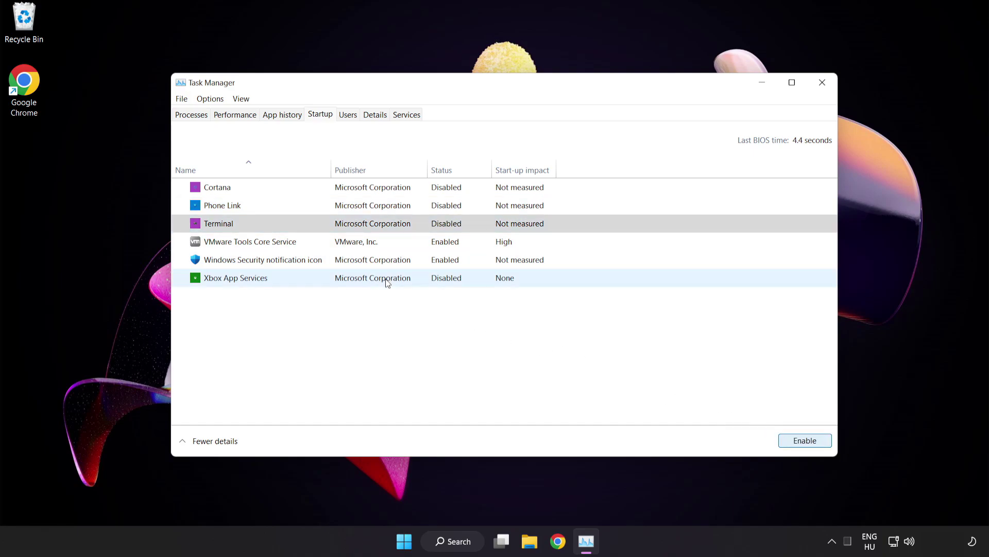
click(336, 263)
click(797, 441)
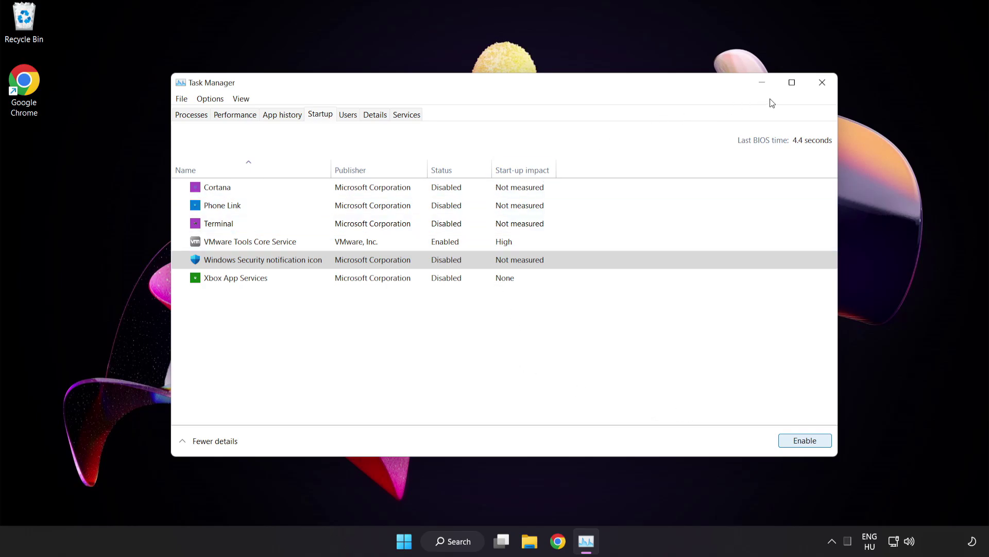
click(823, 84)
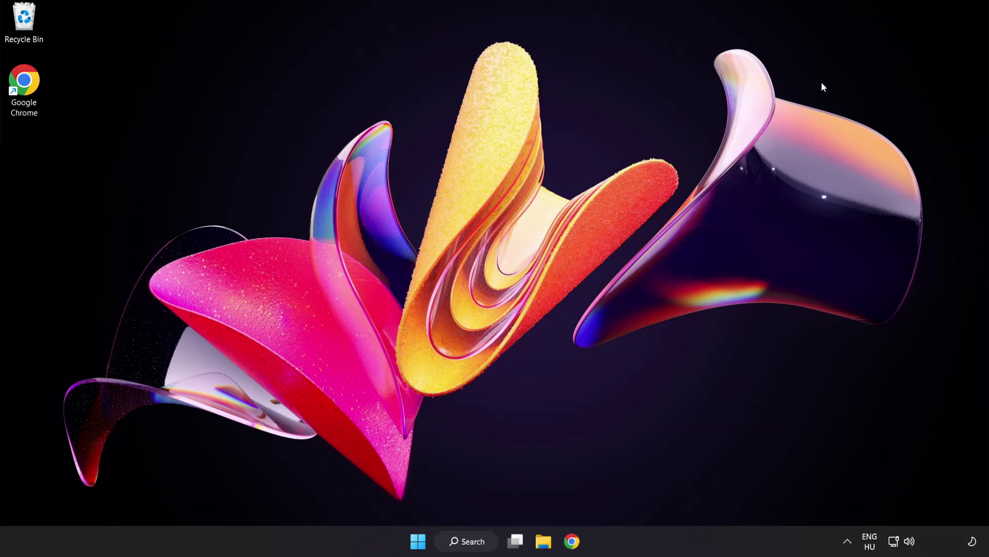
Step: Download the DirectX End-User Runtime Web Installer and run dxwebsetup (1).exe
click(571, 540)
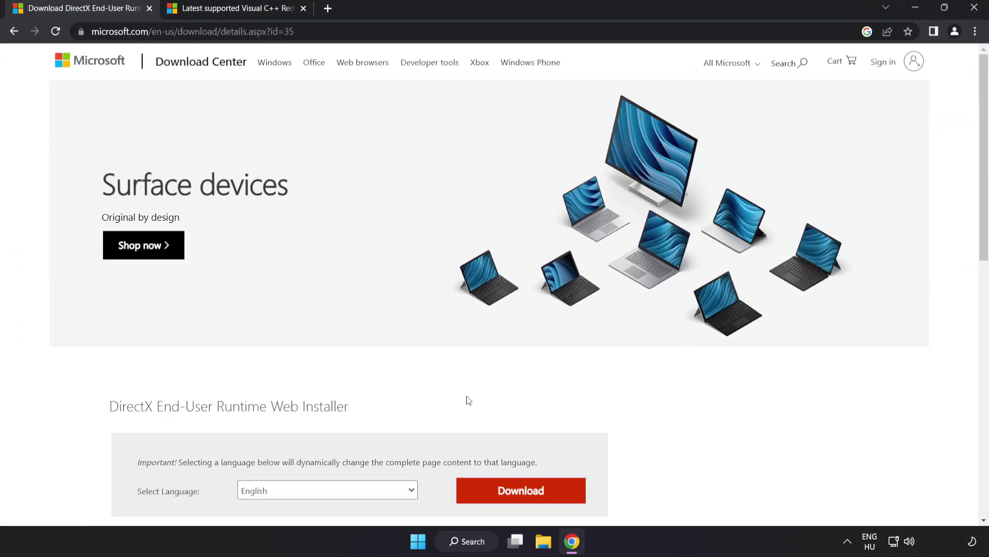
click(401, 30)
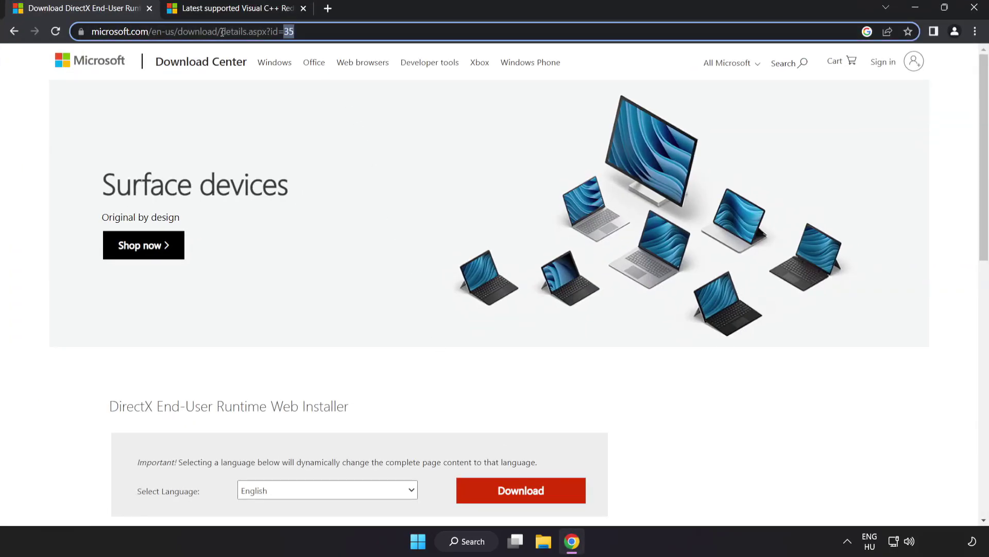
click(401, 29)
click(691, 418)
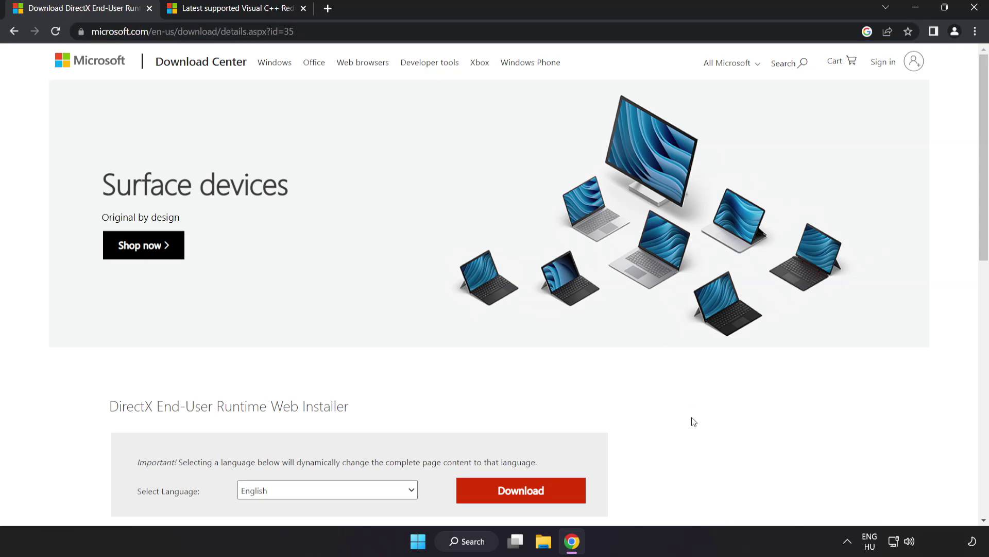
scroll(691, 419, down, 2)
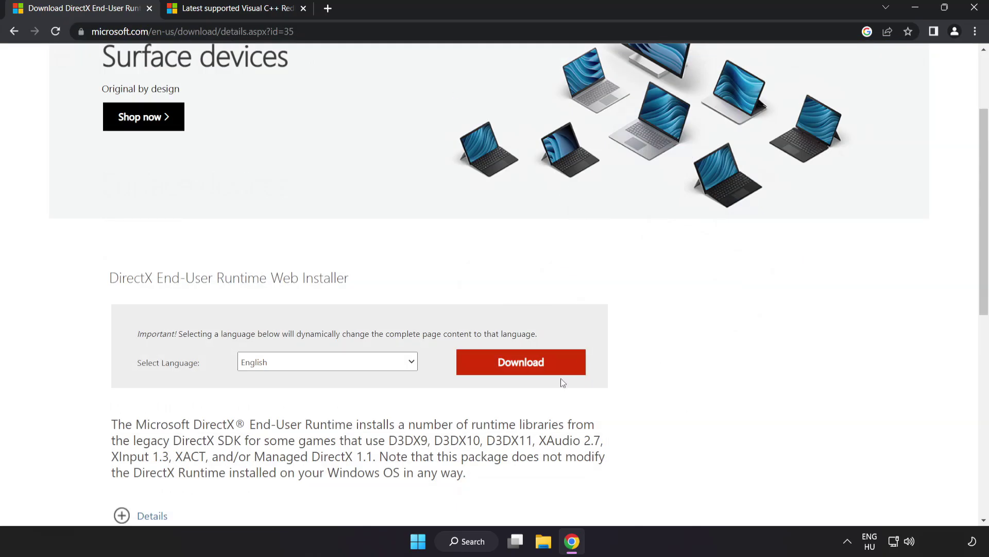
click(534, 372)
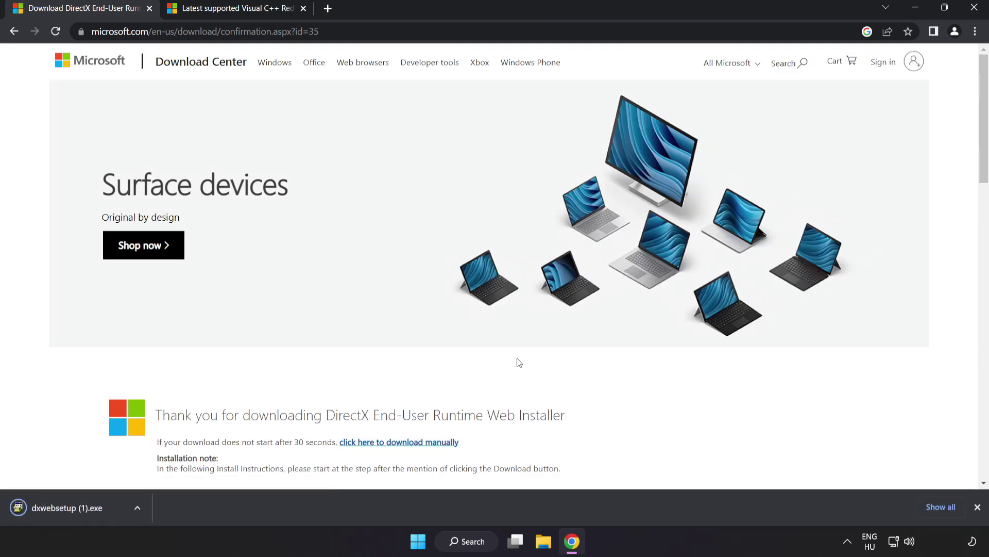
click(82, 508)
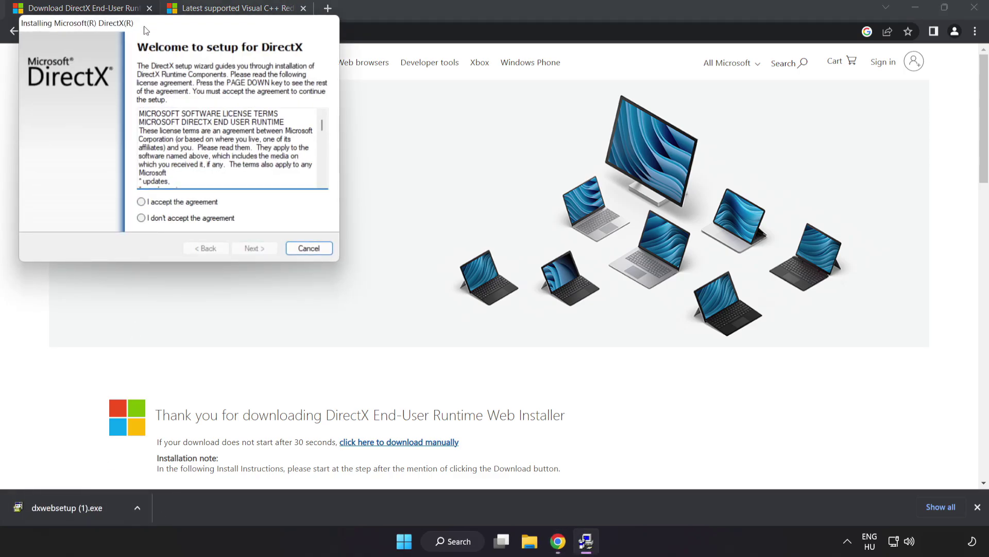
Step: Accept the DirectX license, skip the Bing Bar, and finish setup with a newer version already installed
drag(149, 23, 452, 130)
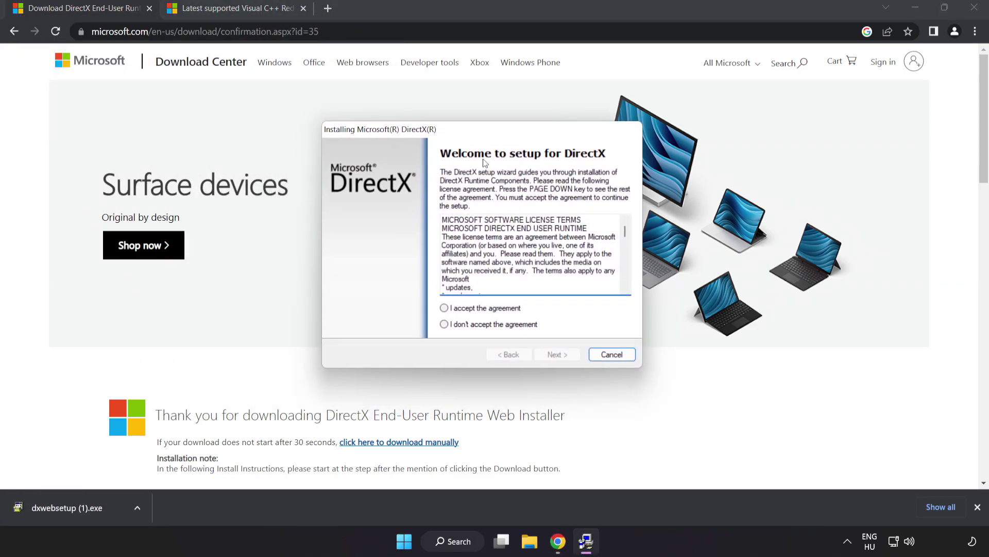
scroll(623, 242, down, 15)
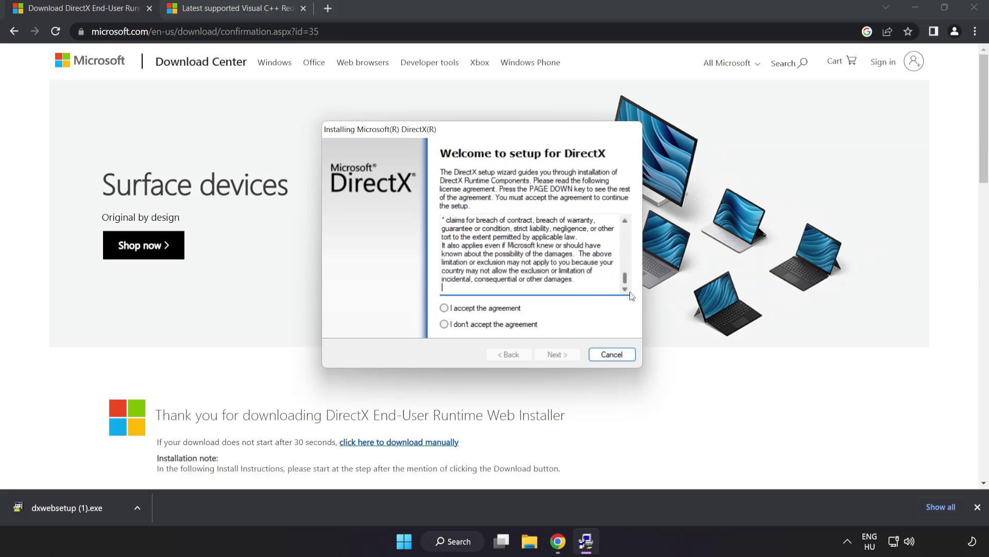
click(462, 309)
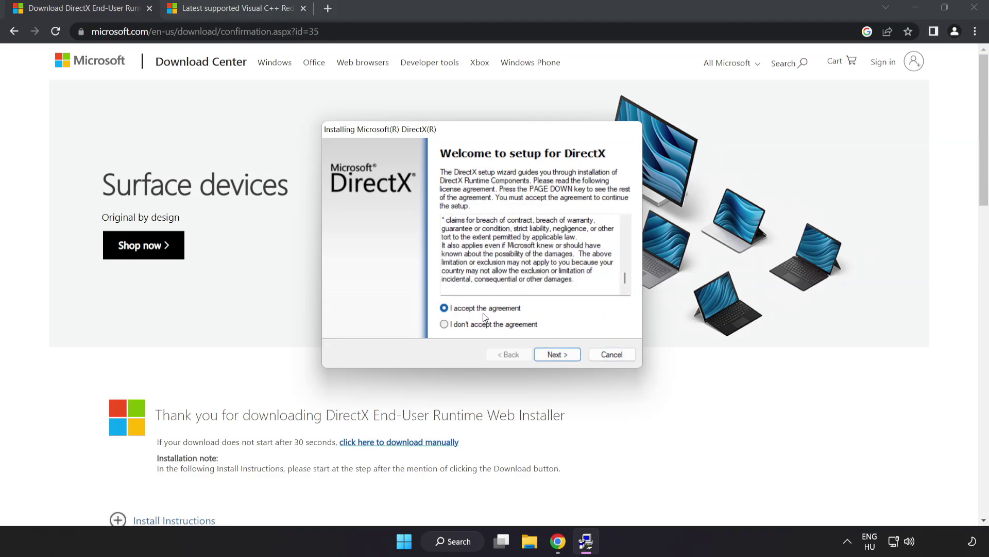
click(558, 357)
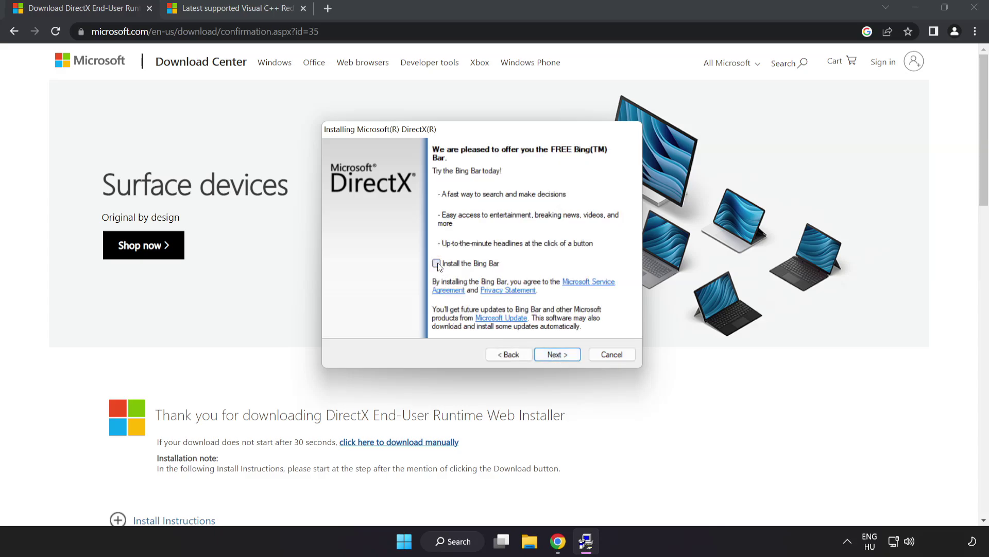
click(560, 354)
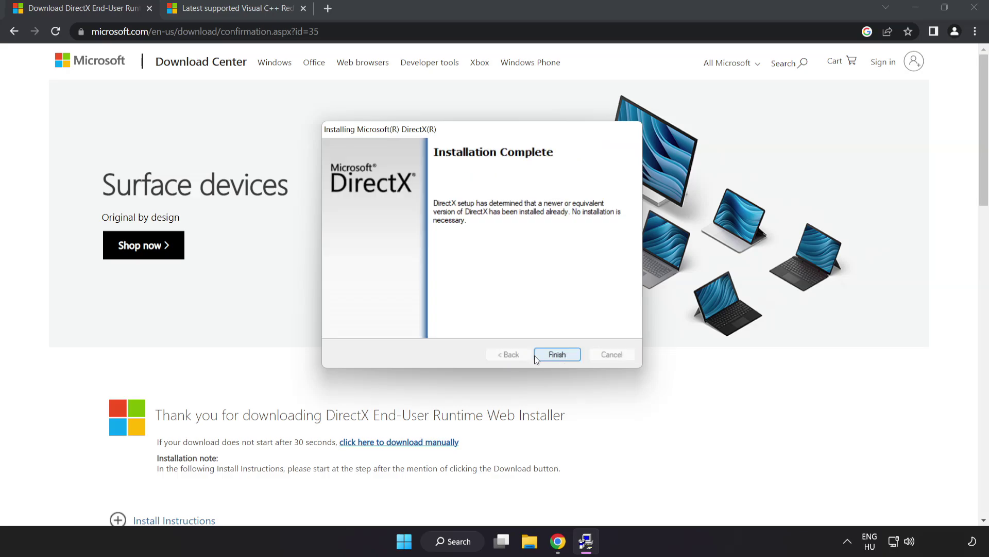
click(557, 355)
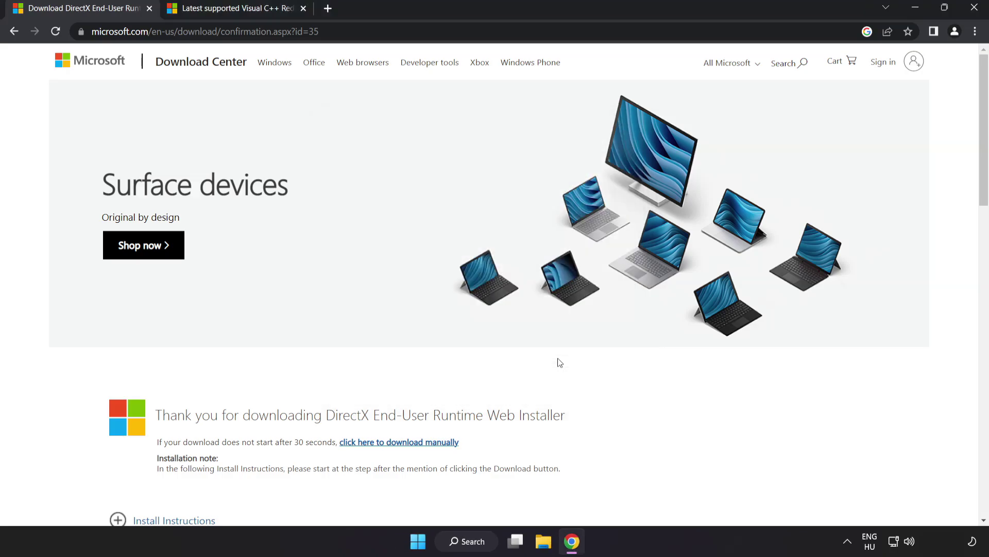
Step: Close the DirectX download page and scroll to the Visual C++ redistributable table
click(150, 8)
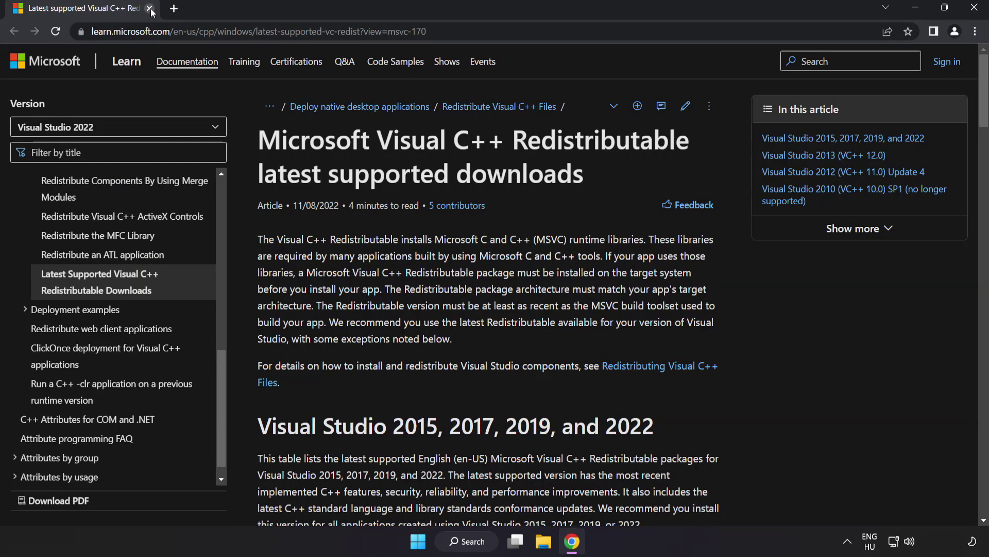
click(300, 31)
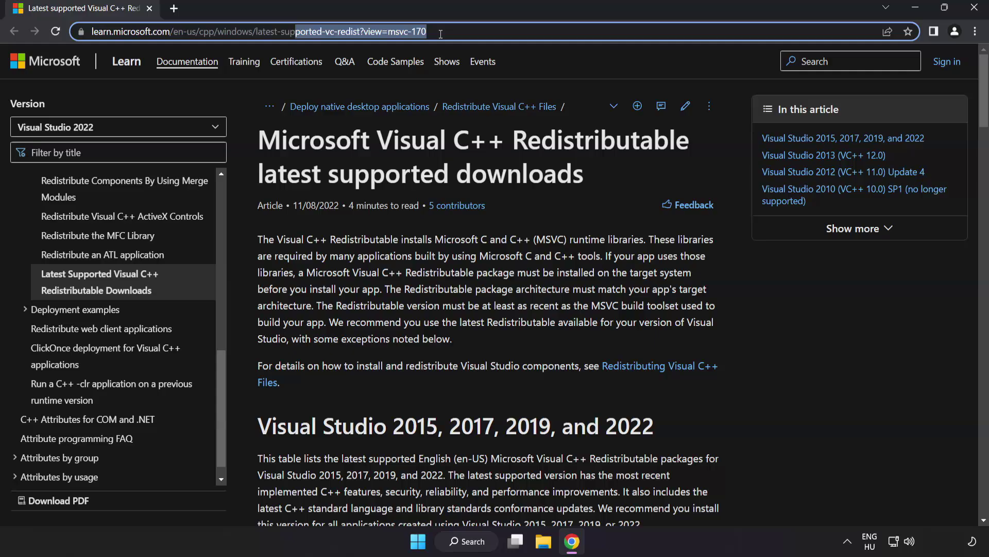
click(495, 152)
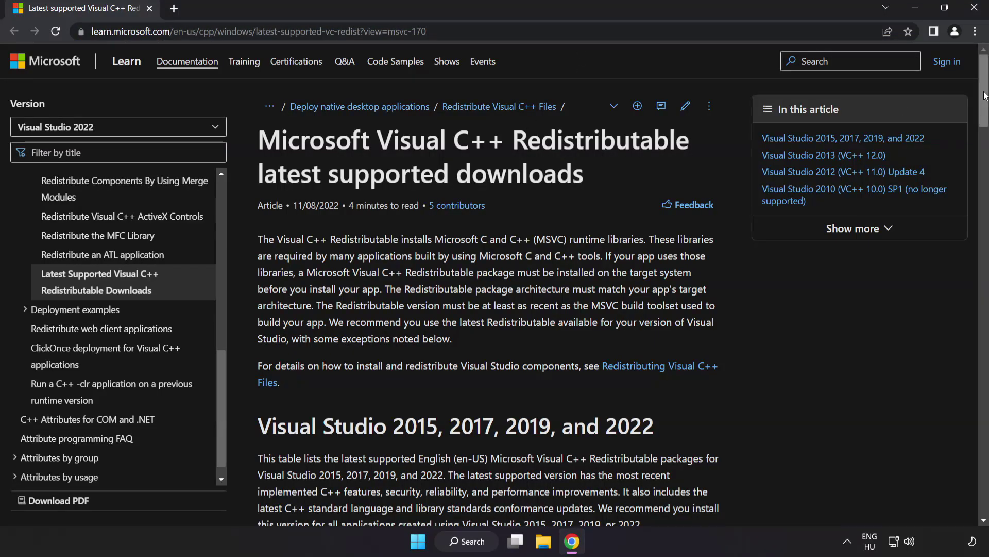
drag(976, 98, 976, 145)
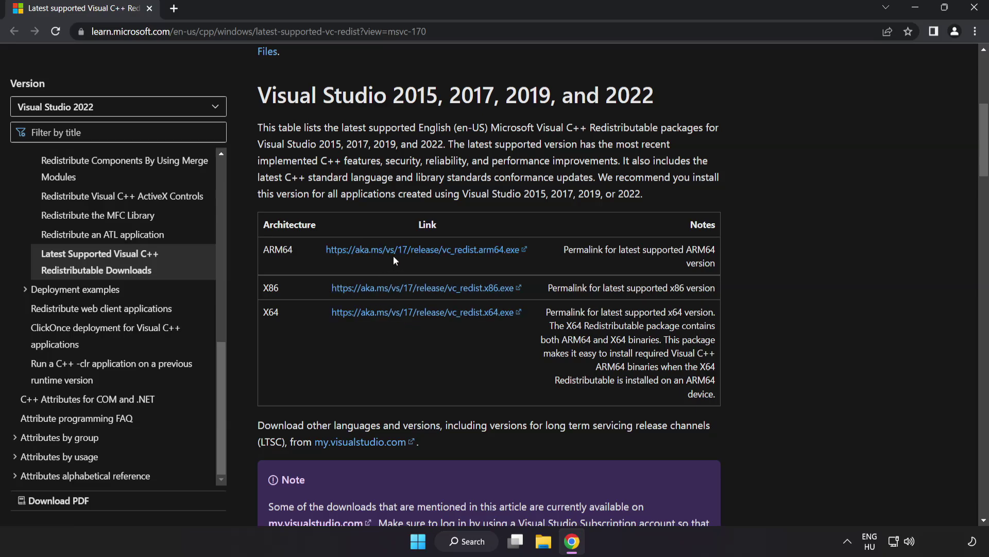
Step: Download the ARM64, x86 and x64 Visual C++ Redistributable installers
click(411, 252)
click(415, 288)
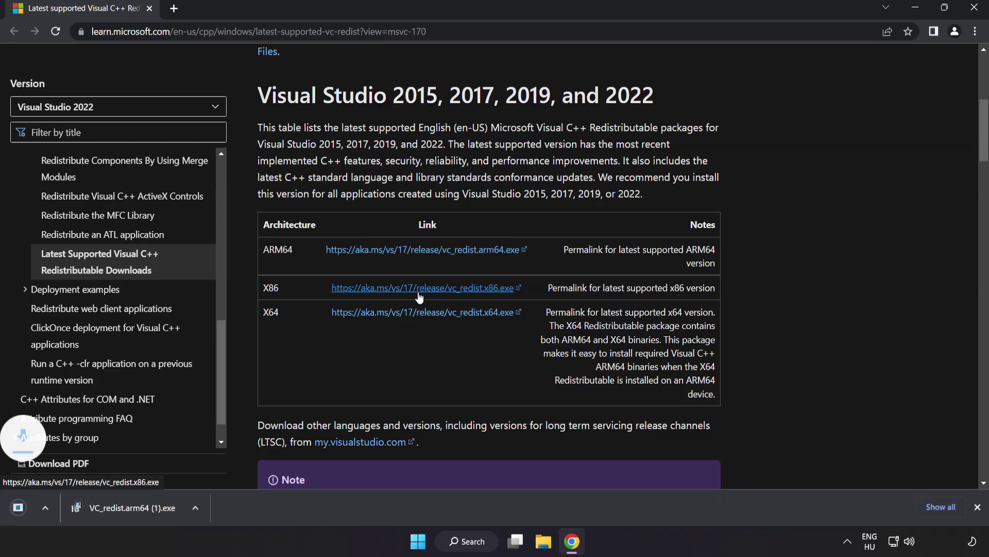
click(426, 318)
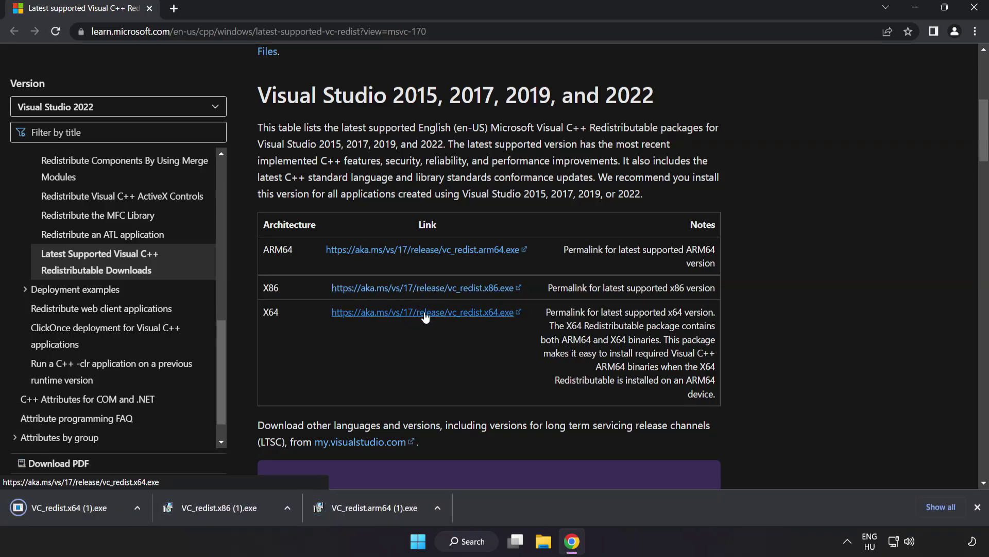
Step: Accept the licence and try installing the ARM64 redistributable, which fails
click(372, 509)
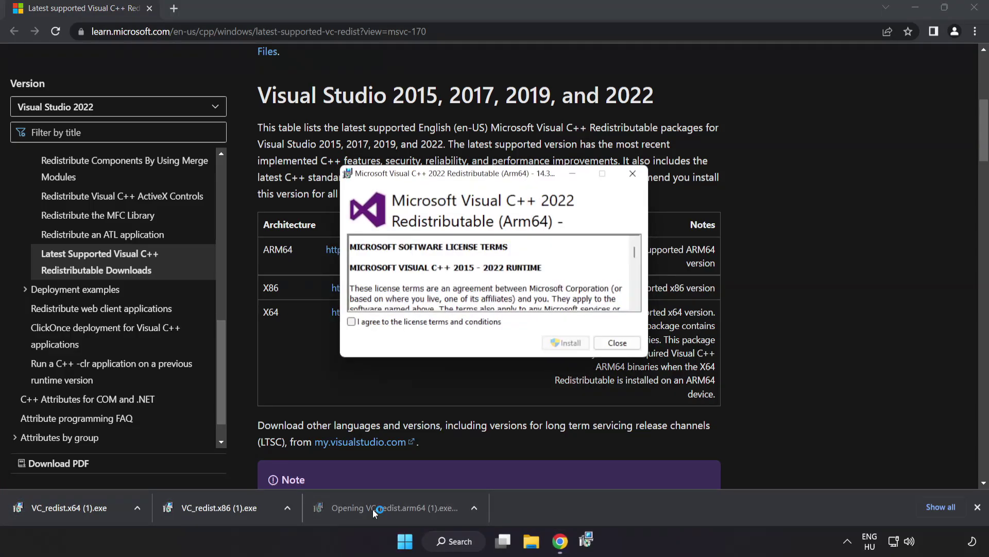
drag(635, 252, 634, 302)
click(352, 322)
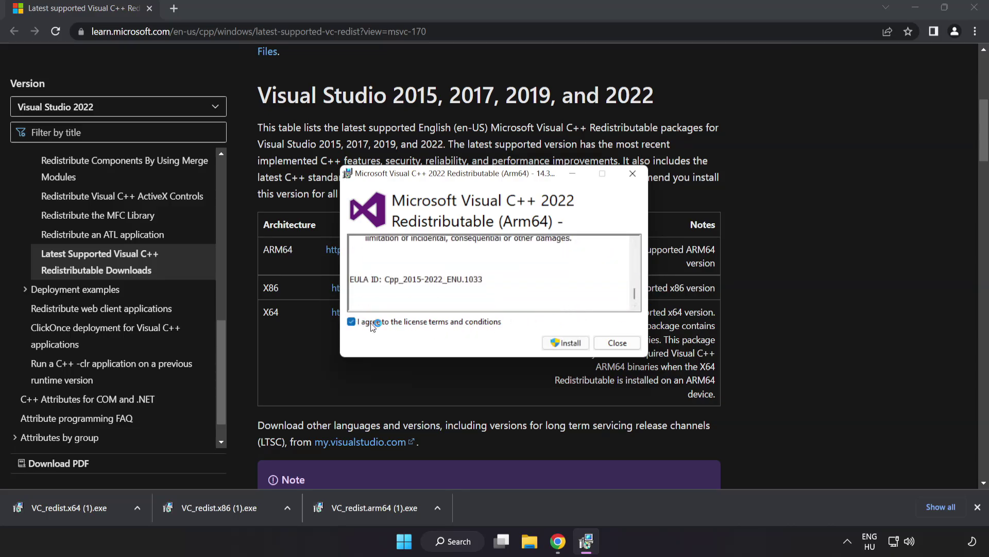
click(565, 343)
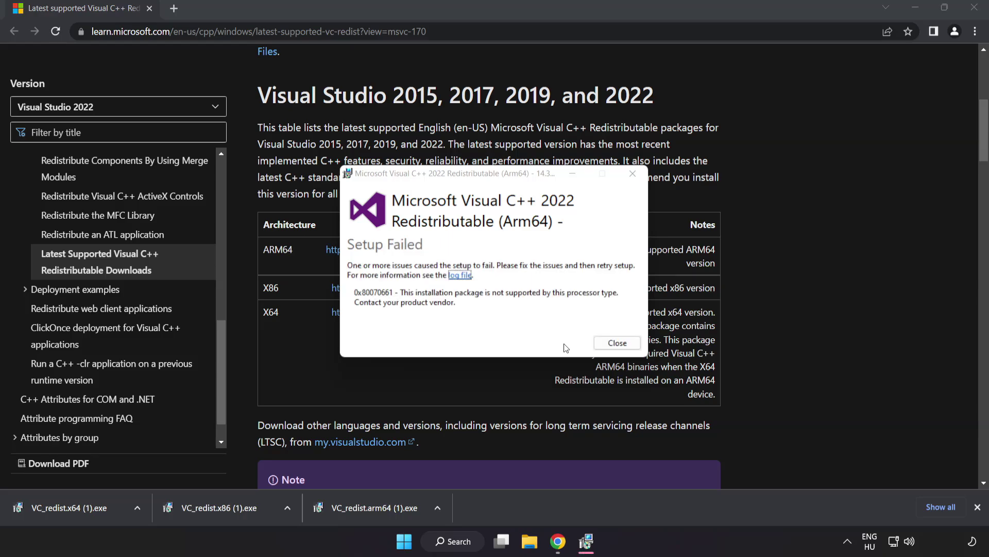
click(617, 342)
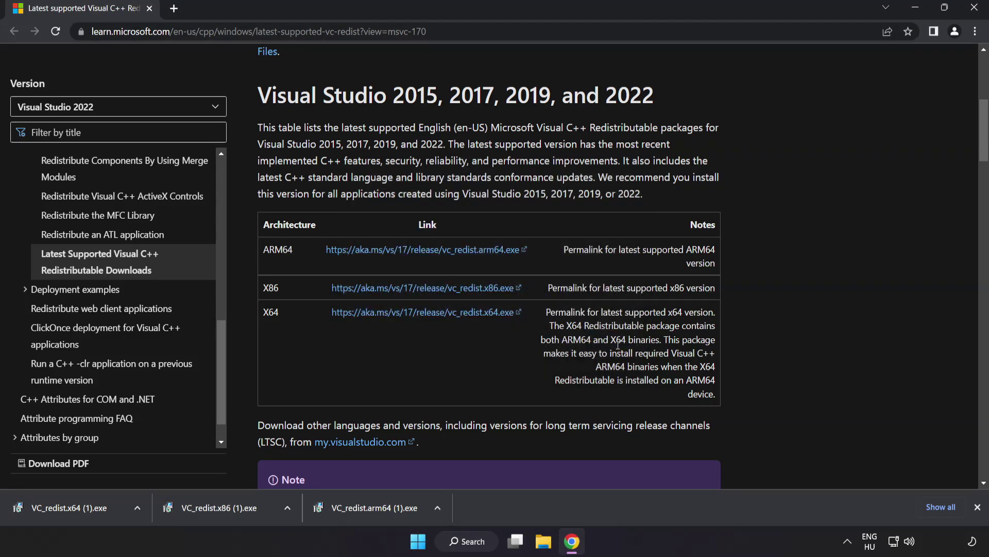
Step: Install the x86 redistributable 14.34.31931 successfully; the x64 install fails pending a reboot
click(223, 508)
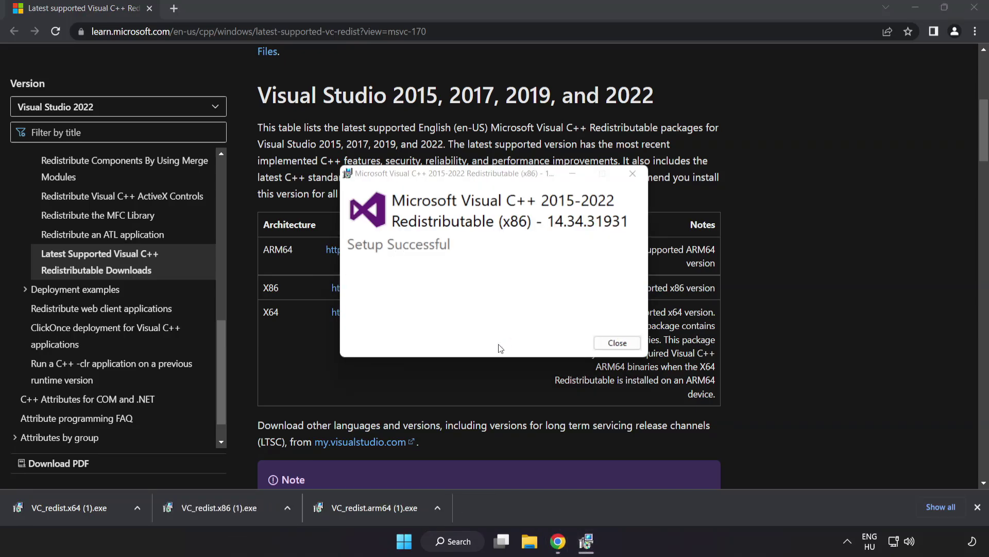
click(617, 343)
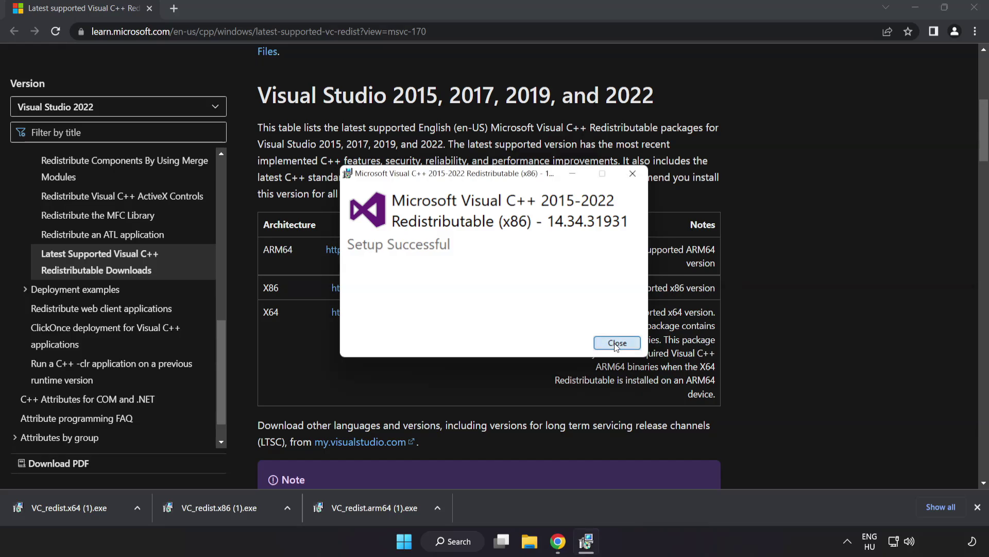
click(89, 507)
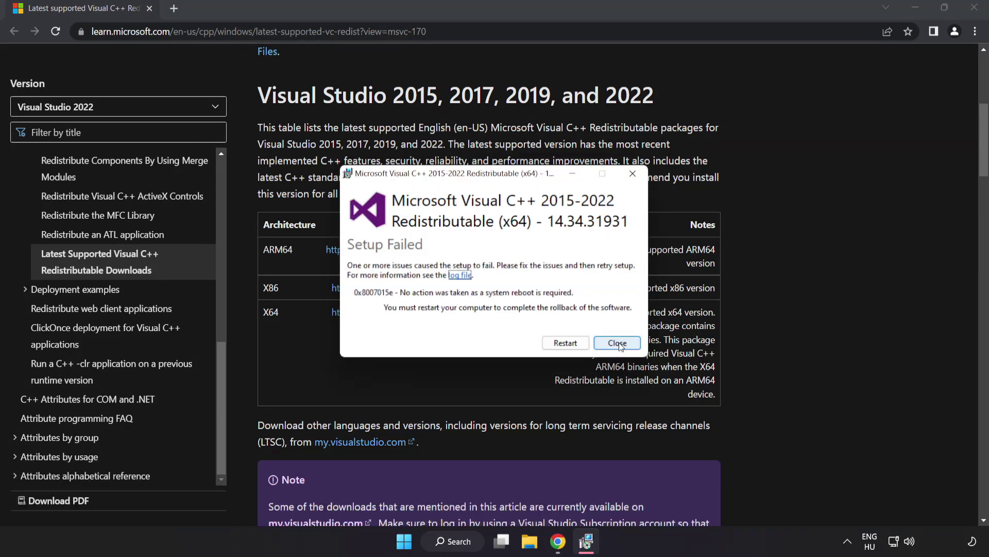
click(617, 343)
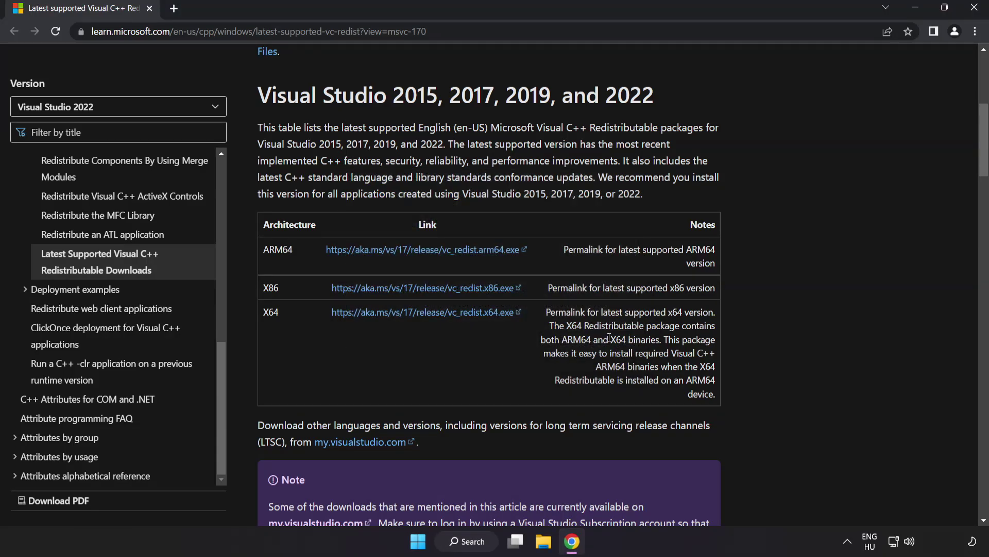
Step: Close Chrome, search Windows for 'cmd' and bring up Command Prompt's launch options
click(973, 13)
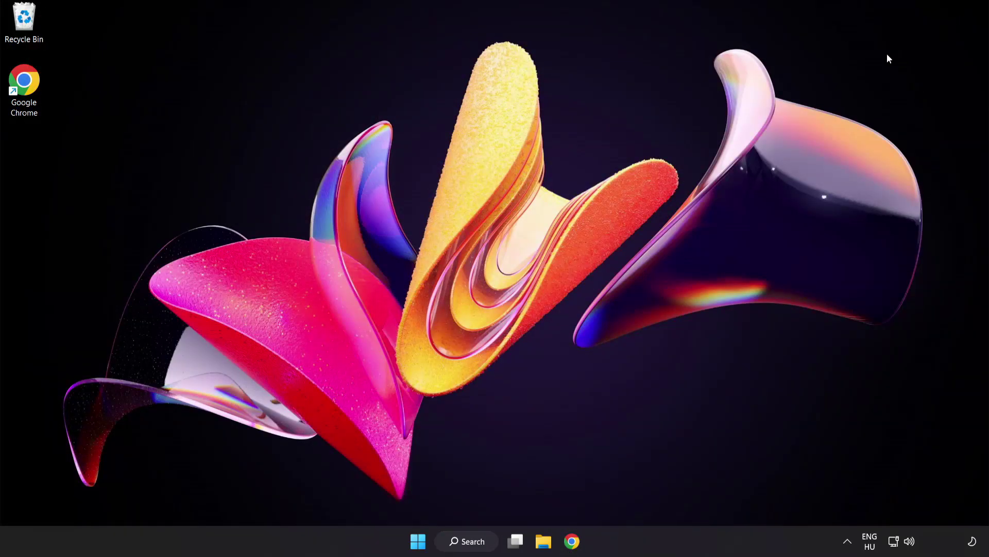
click(473, 542)
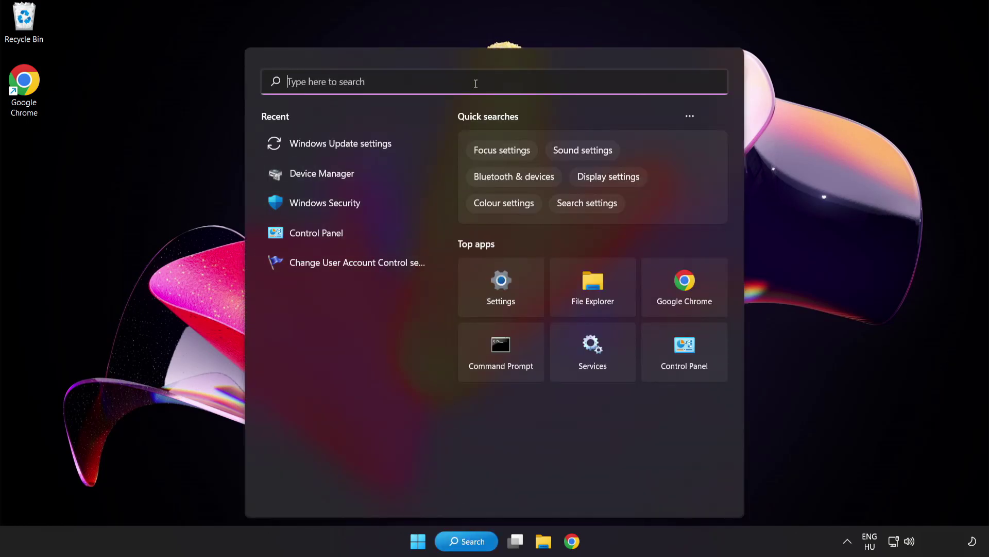
text(cmd)
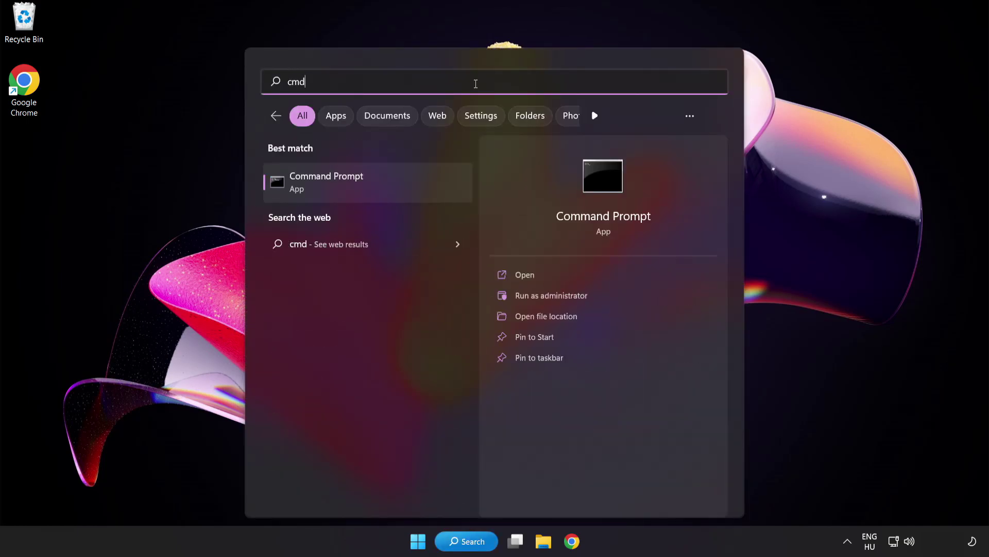
right_click(371, 191)
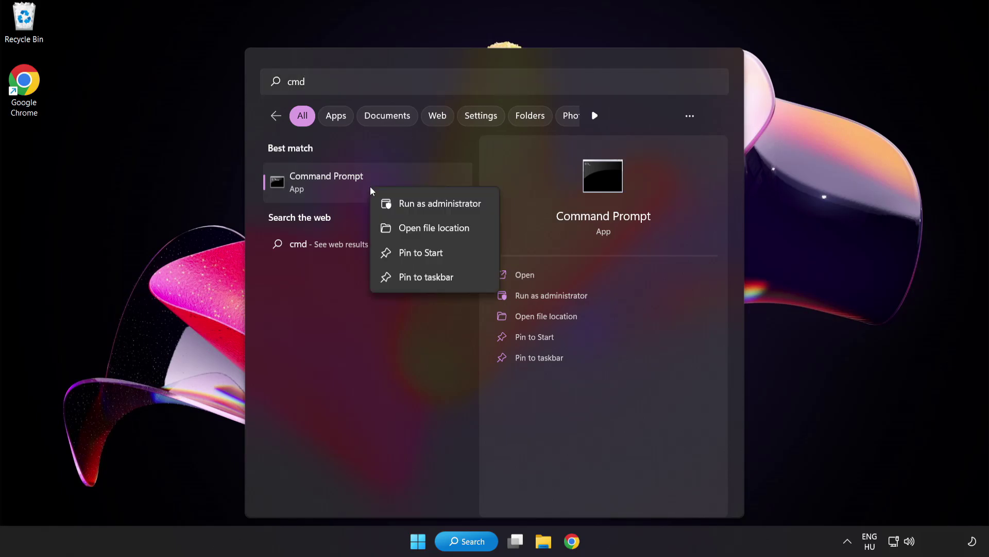
Step: Run sfc /scannow in an administrator Command Prompt; no integrity violations are found
click(416, 205)
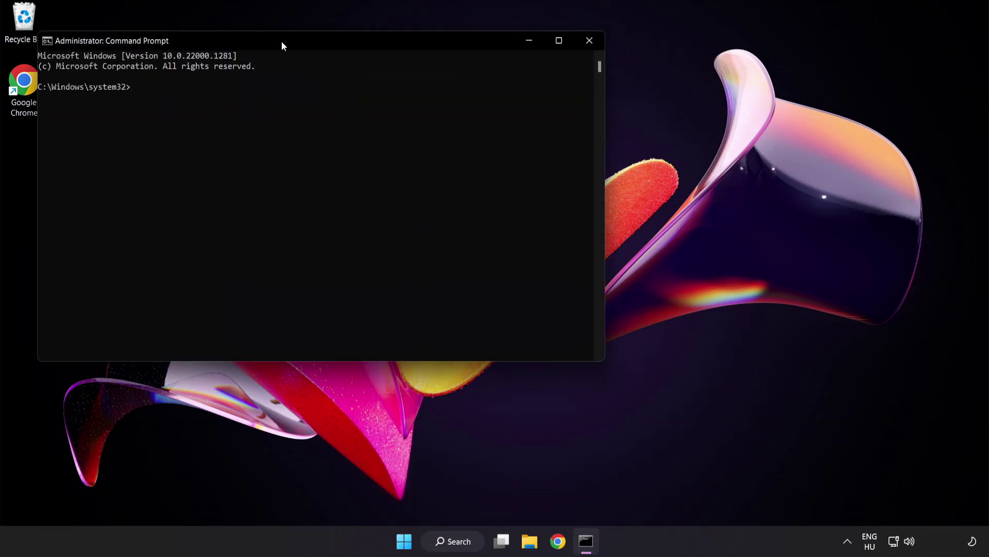
drag(283, 43, 430, 98)
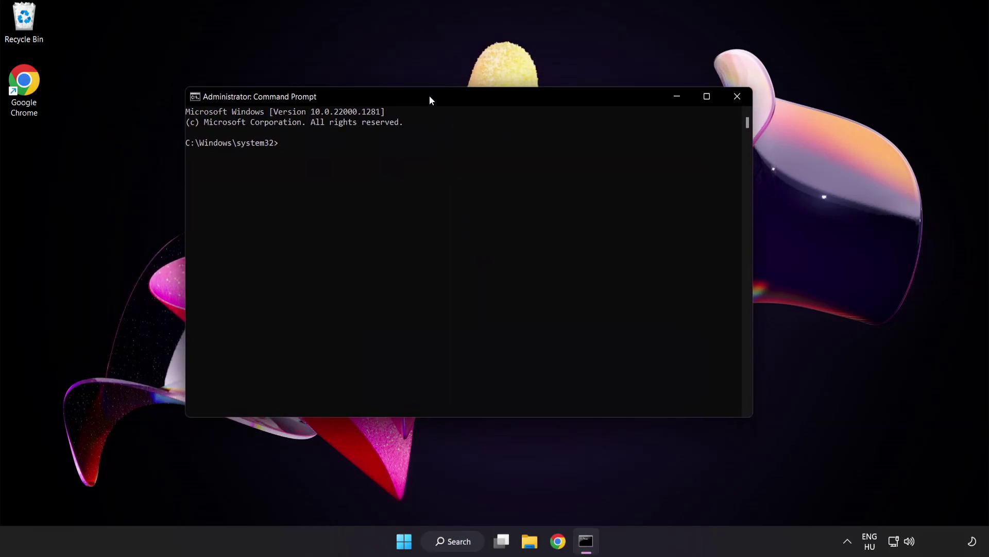
text(sfc)
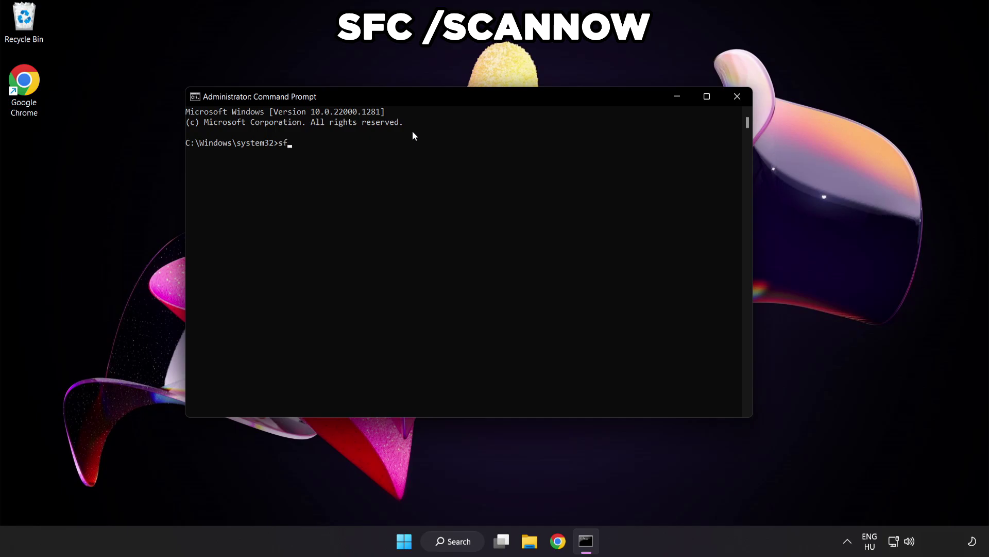
text( /scannow)
key(Return)
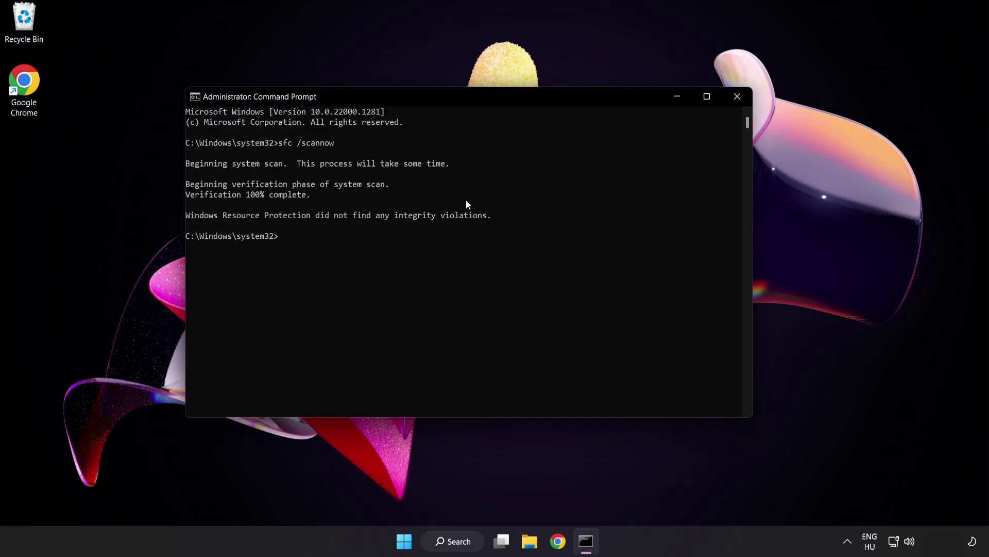
Step: Close Command Prompt and bring up the Start menu power options offering Restart
click(737, 98)
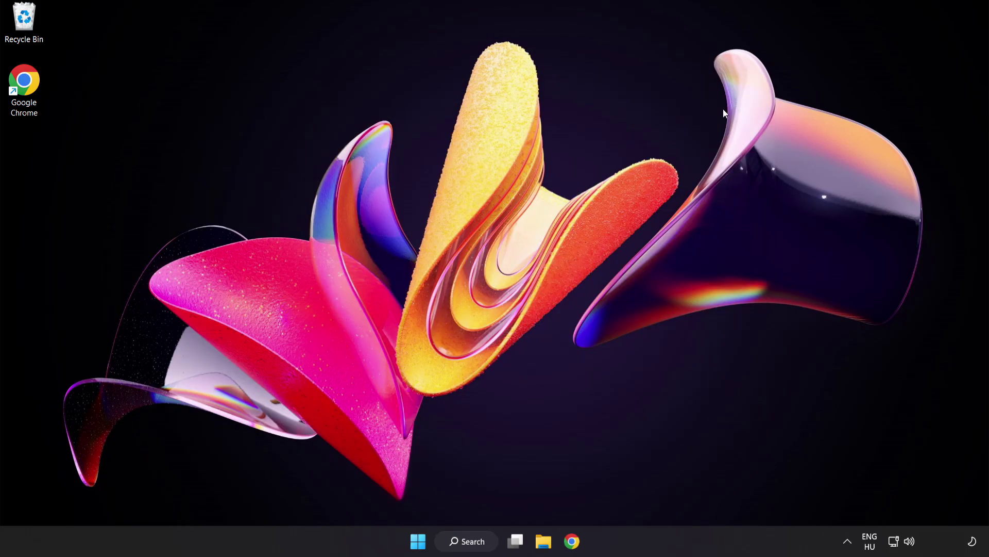
click(418, 541)
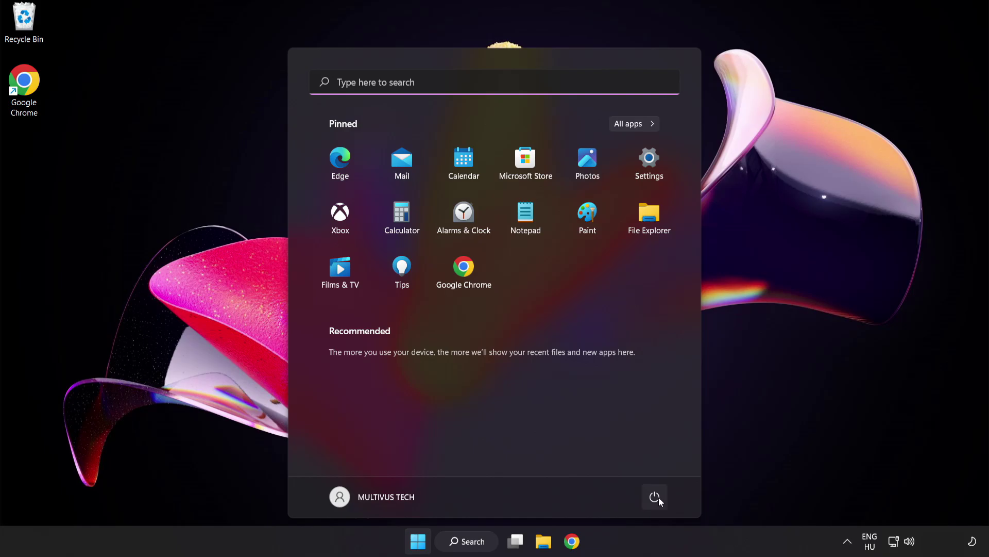
click(658, 496)
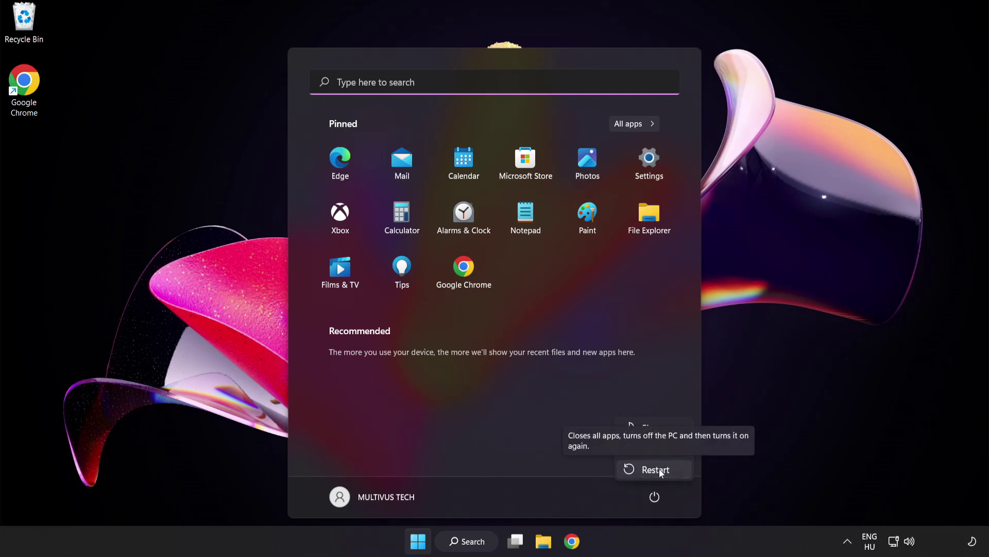